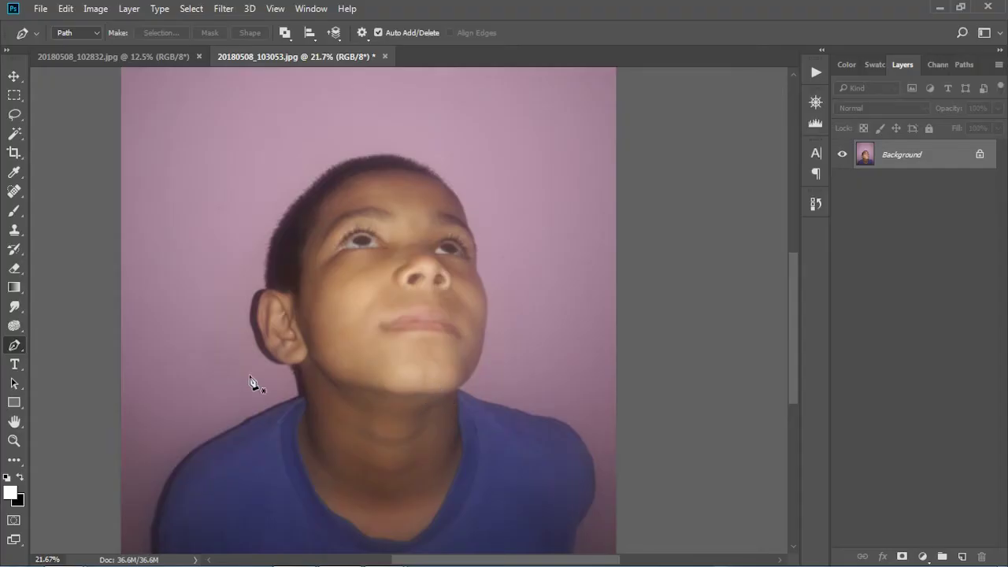
- Trace a Pen path around the boy's head, curving past the earlobe
scroll(241, 383, "up", 2)
scroll(281, 371, "up", 2)
scroll(292, 353, "up", 2)
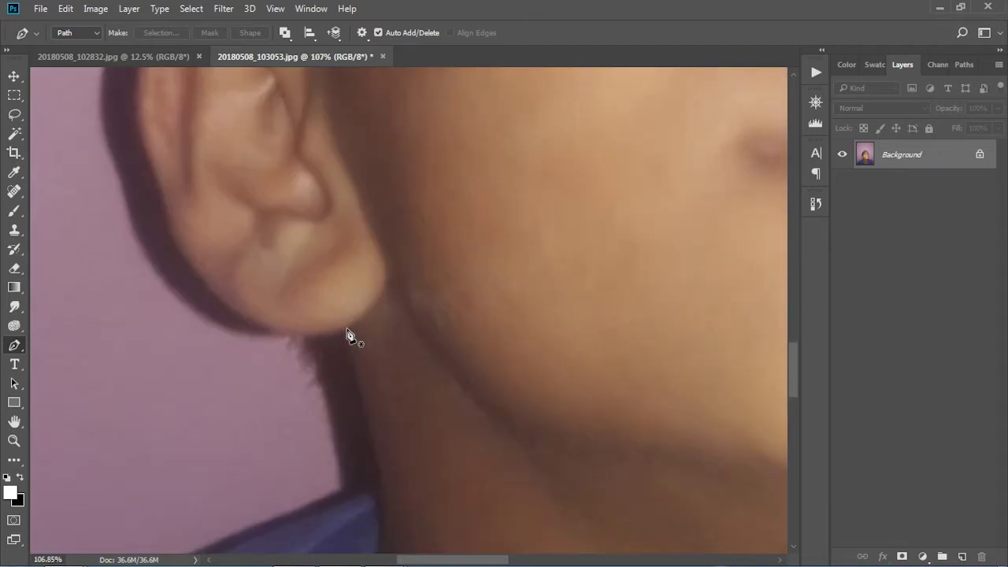
left_click(297, 334)
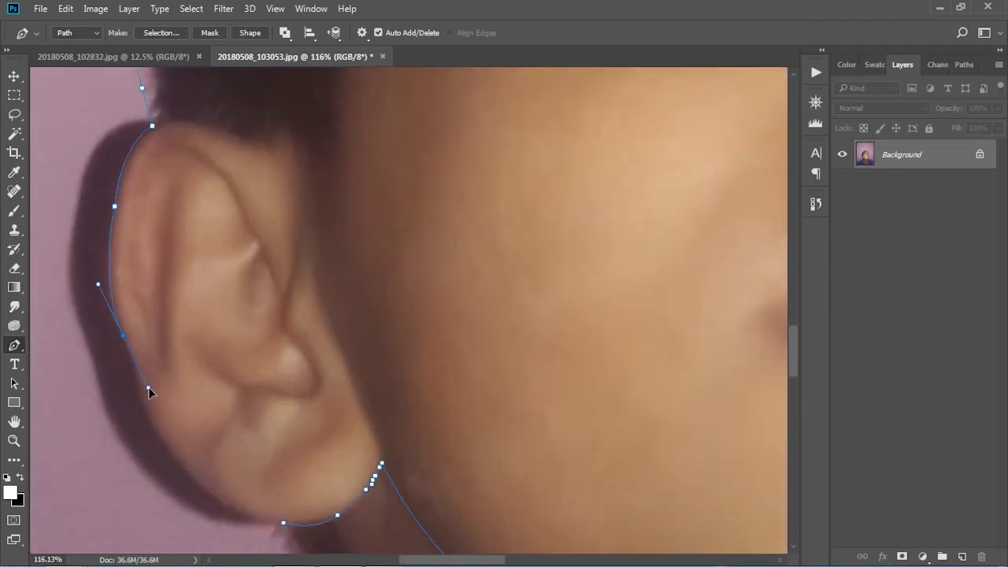
left_click_drag(152, 419, 155, 434)
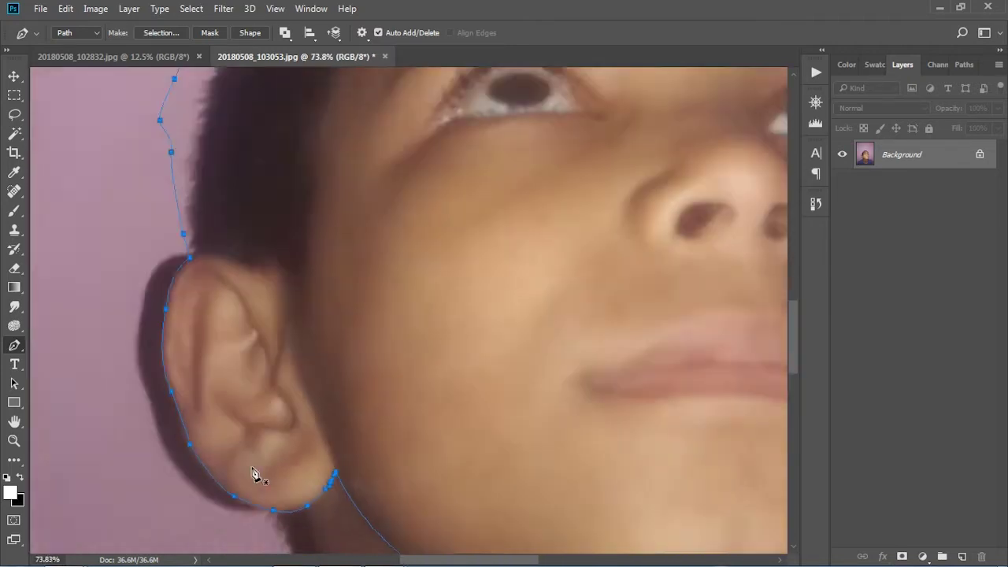
- Make the head path a selection with no feathering and add a layer mask
right_click(356, 418)
left_click(504, 149)
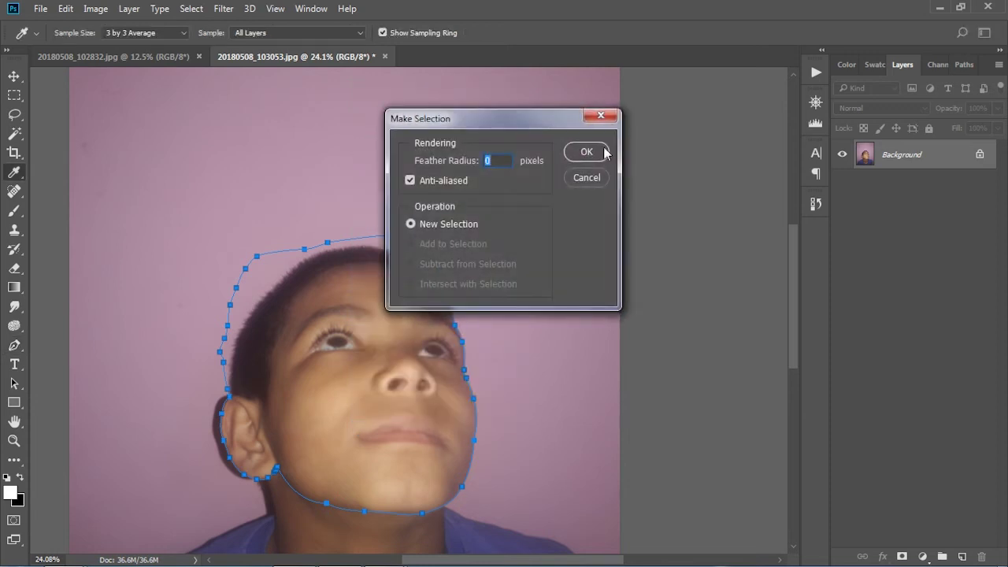
left_click(583, 152)
left_click(901, 556)
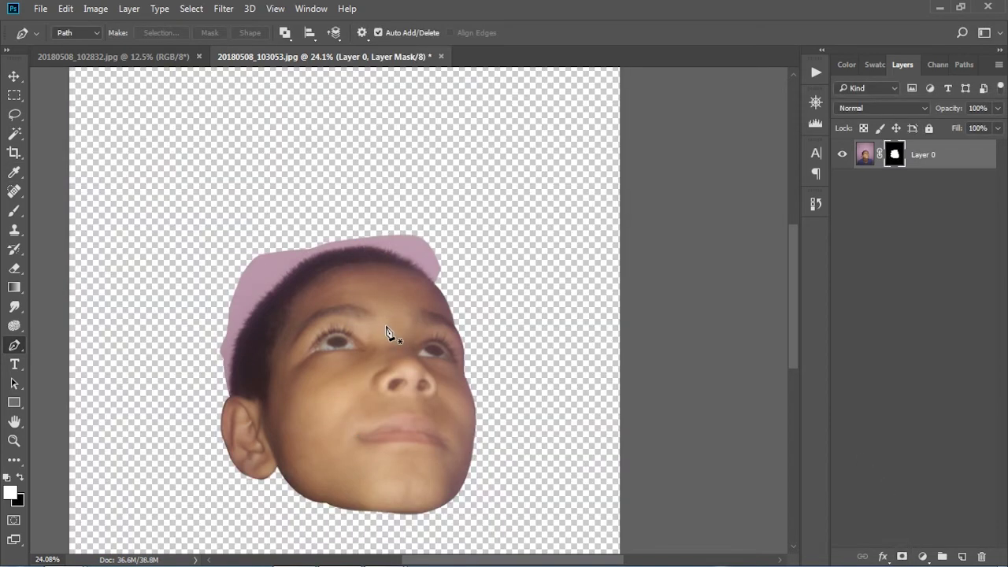
left_click(203, 8)
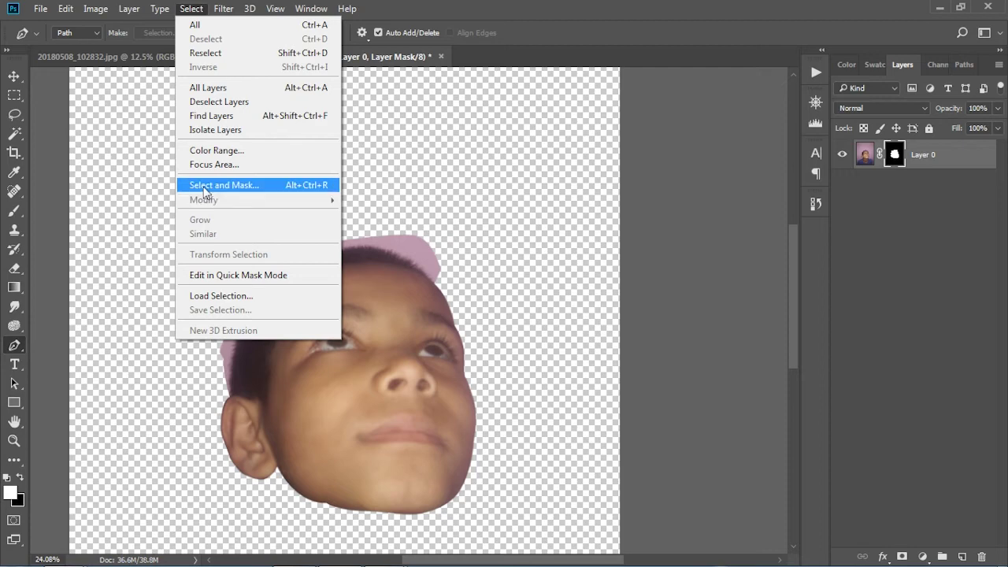
- Brush away the pink hair fringe in Select and Mask, outputting to New Layer with Layer Mask
left_click(208, 182)
scroll(394, 275, "up", 2, "alt")
scroll(425, 284, "down", 1)
key("bracketright")
mouse_move(550, 182)
left_mouse_down()
mouse_move(437, 170)
mouse_move(248, 211)
mouse_move(261, 247)
mouse_move(331, 206)
mouse_move(291, 236)
mouse_move(264, 283)
mouse_move(231, 402)
left_mouse_up()
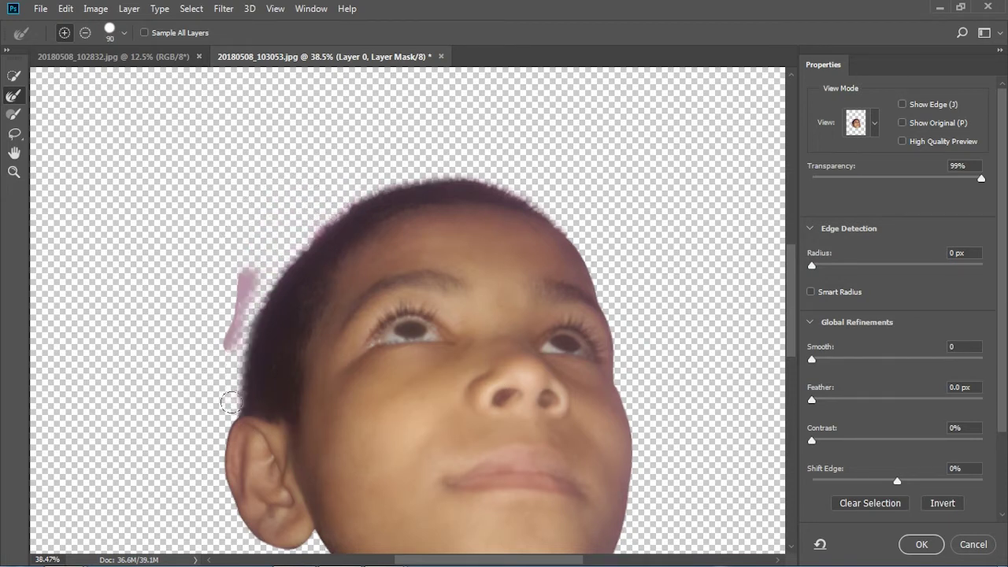
left_click_drag(217, 341, 227, 307)
left_click_drag(312, 228, 356, 189)
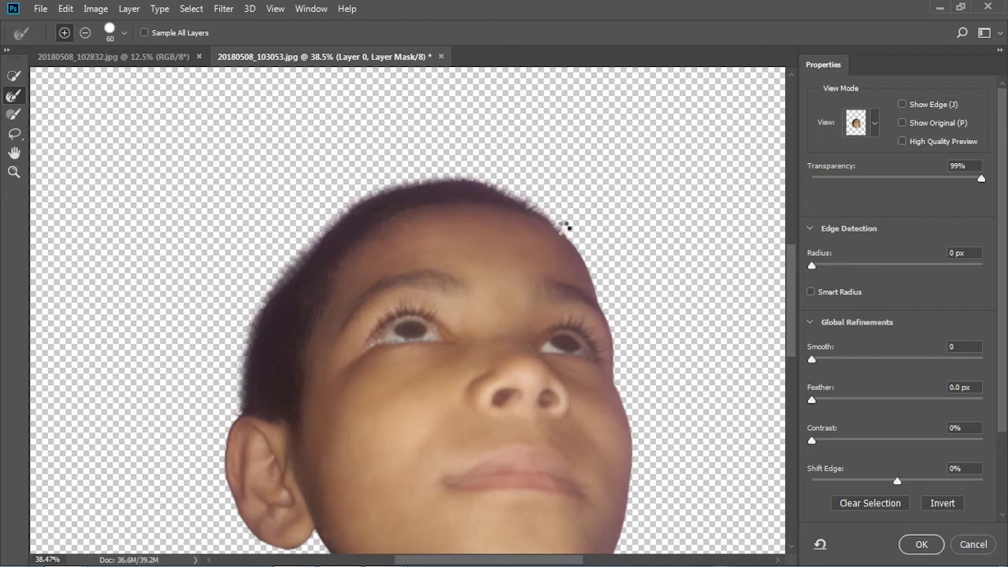
scroll(504, 220, "down", 3)
scroll(441, 201, "down", 4)
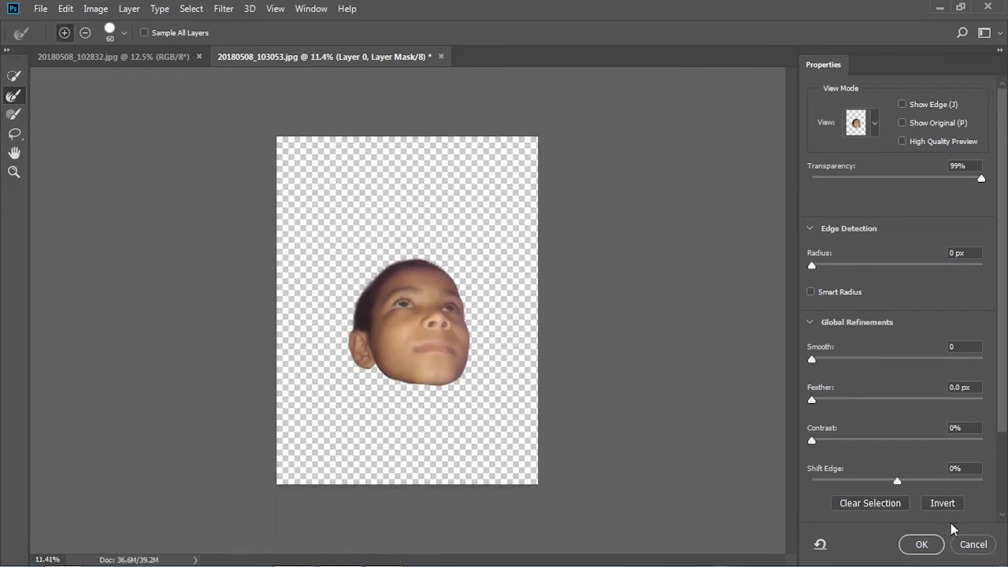
left_click(920, 544)
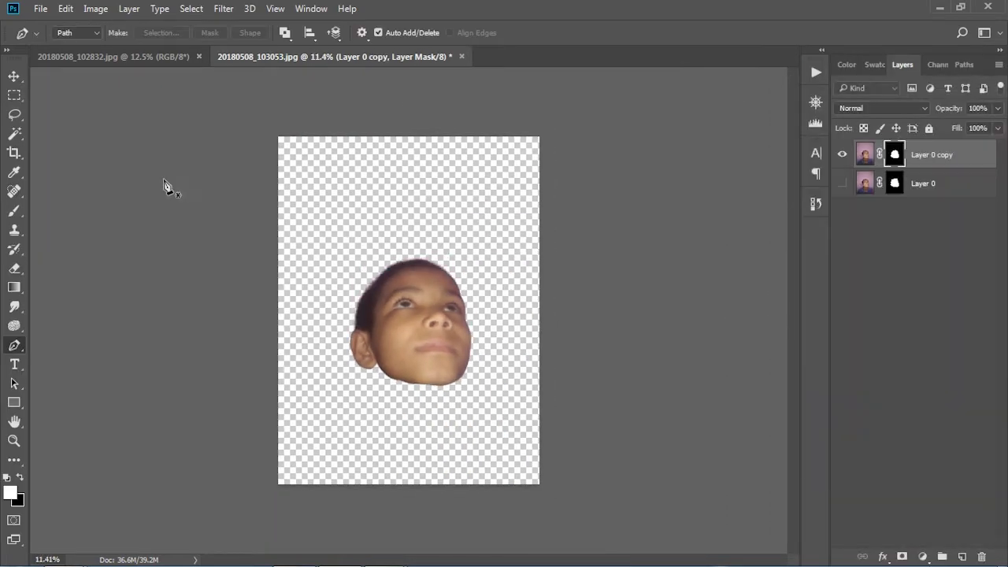
- Drag the face layer into the first photo, 20180508_102832.jpg
left_click(14, 75)
mouse_move(386, 356)
left_mouse_down()
mouse_move(155, 63)
mouse_move(480, 281)
left_mouse_up()
left_click_drag(436, 311, 434, 302)
scroll(435, 302, "up", 3)
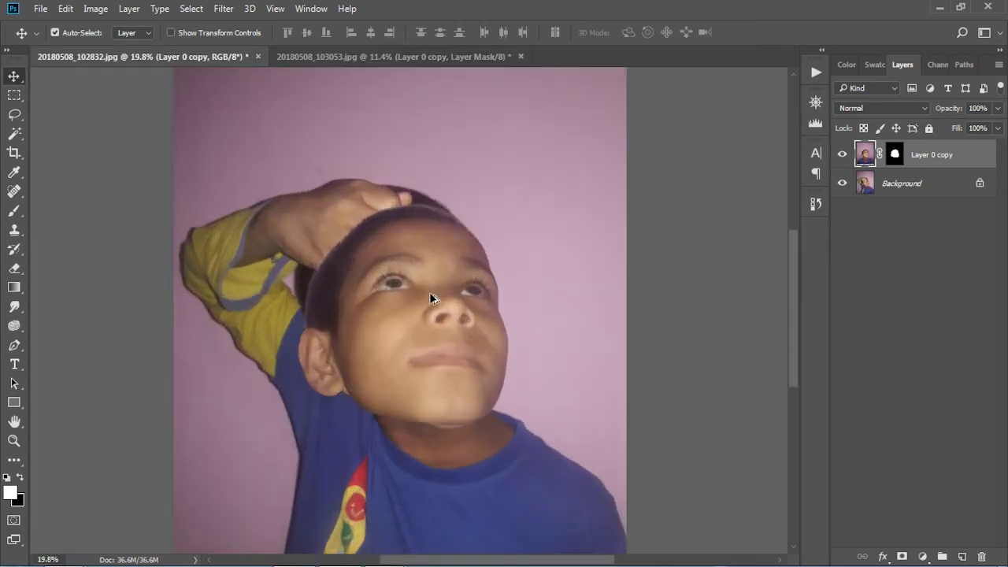
- Apply the face layer's mask, hide the layer, and select Background
right_click(897, 154)
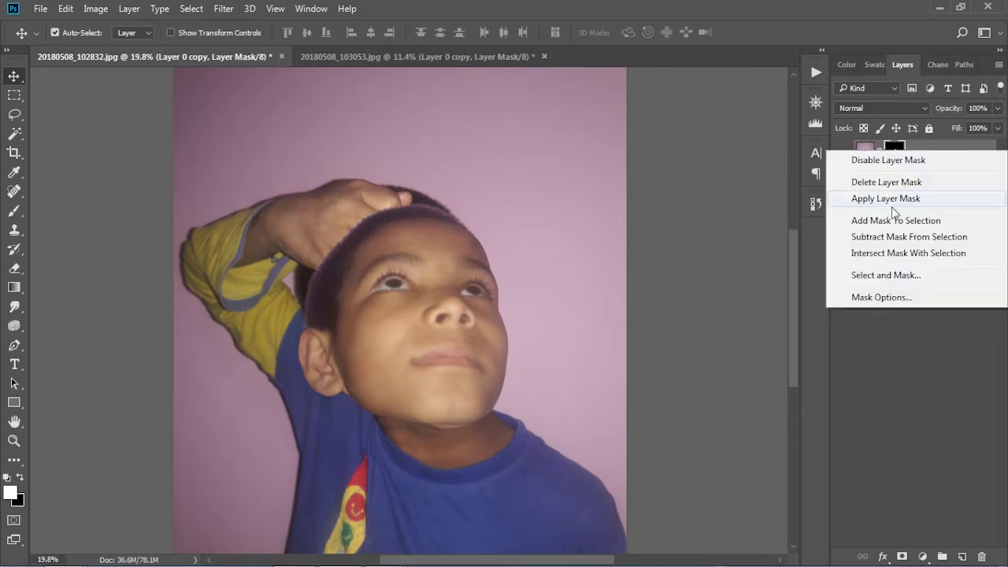
left_click(891, 202)
left_click(842, 155)
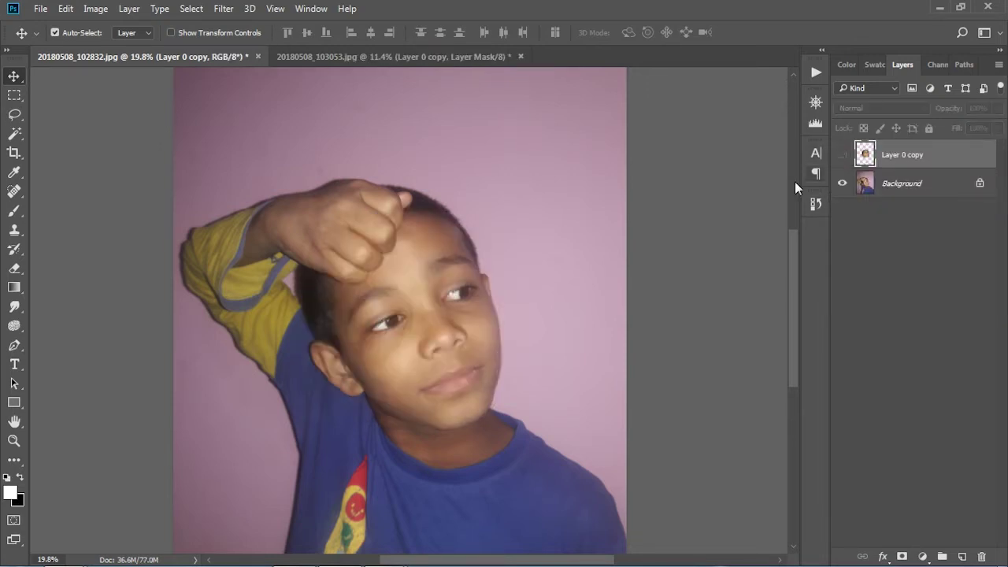
scroll(461, 220, "up", 2)
scroll(443, 227, "down", 1)
left_click(942, 183)
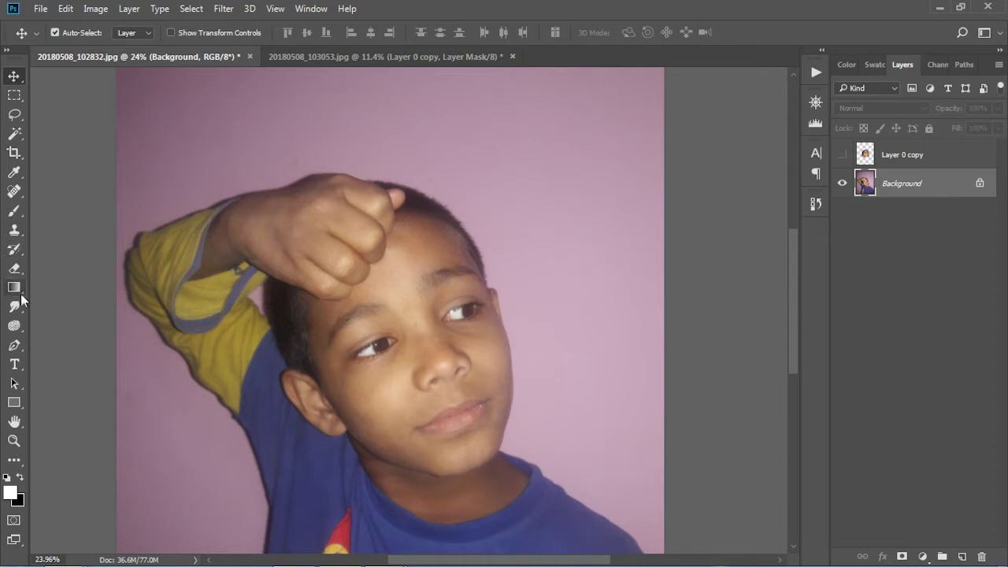
left_click(14, 345)
- Start a Pen path at the boy's raised arm along the top of the wrist
scroll(197, 268, "up", 3)
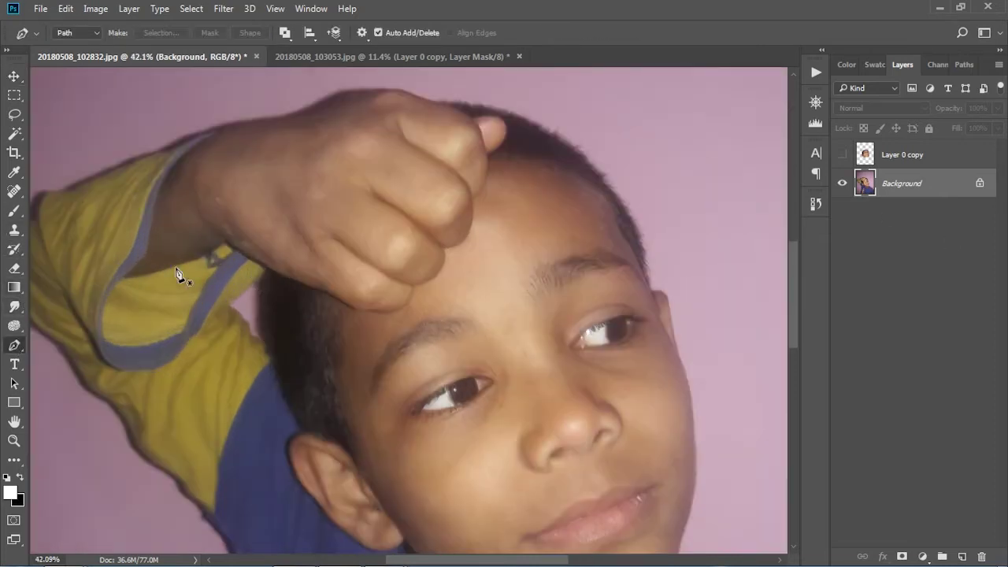
scroll(195, 262, "up", 2)
scroll(216, 225, "up", 1)
scroll(259, 163, "up", 1)
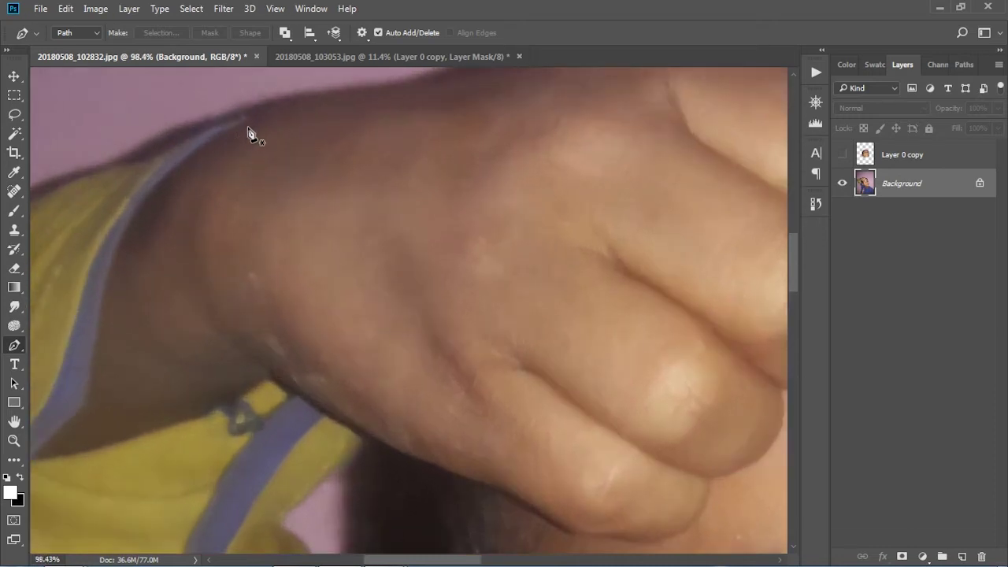
left_click(250, 121)
scroll(304, 123, "down", 3)
scroll(331, 122, "up", 2)
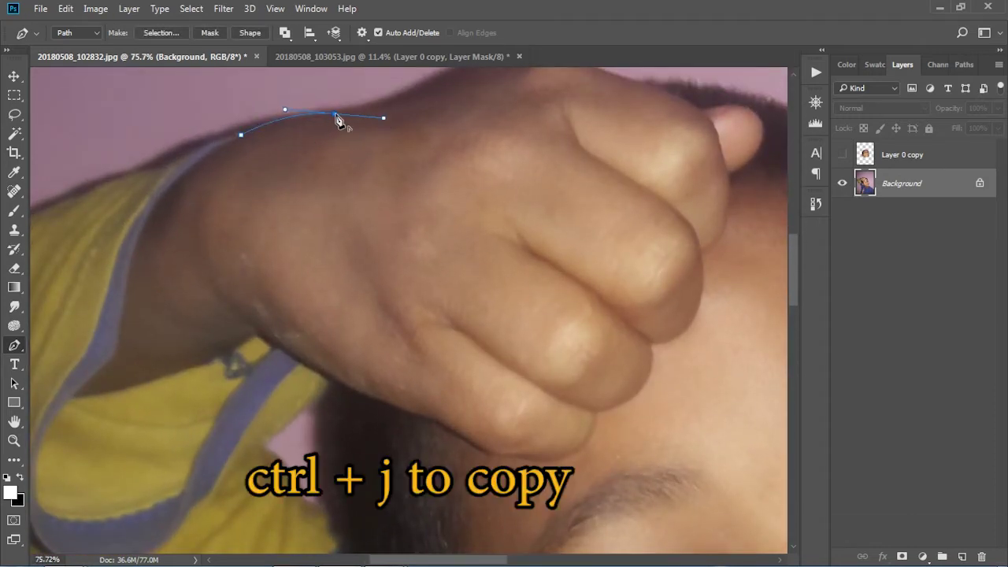
scroll(259, 140, "down", 3)
left_click_drag(354, 110, 401, 126)
scroll(401, 126, "up", 3)
left_click_drag(422, 93, 463, 102)
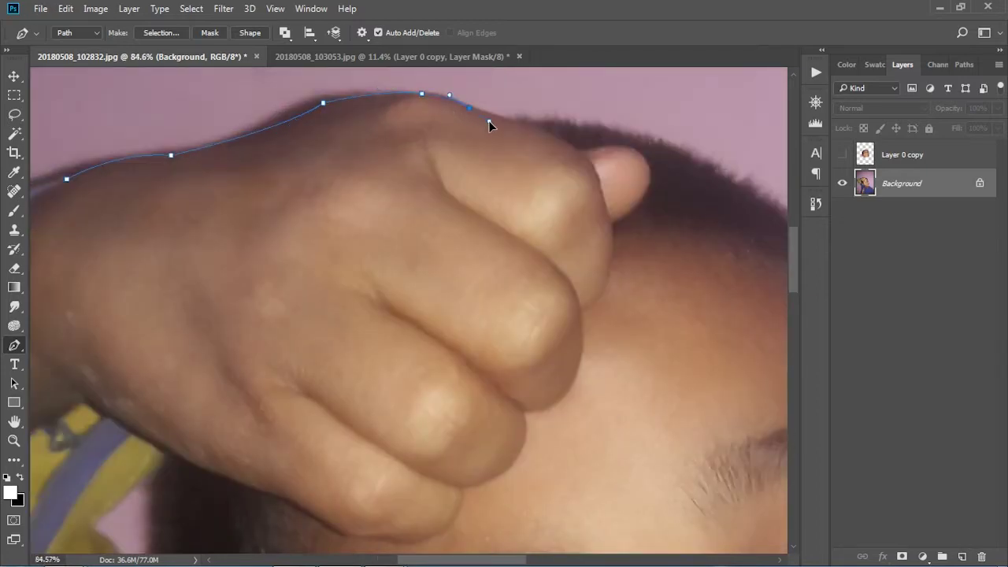
- Continue the path around the top of the fist, past the thumb and lower knuckle
scroll(488, 123, "down", 3)
scroll(520, 130, "up", 3)
left_click_drag(524, 128, 545, 146)
scroll(579, 144, "up", 1)
left_click_drag(557, 200, 474, 271)
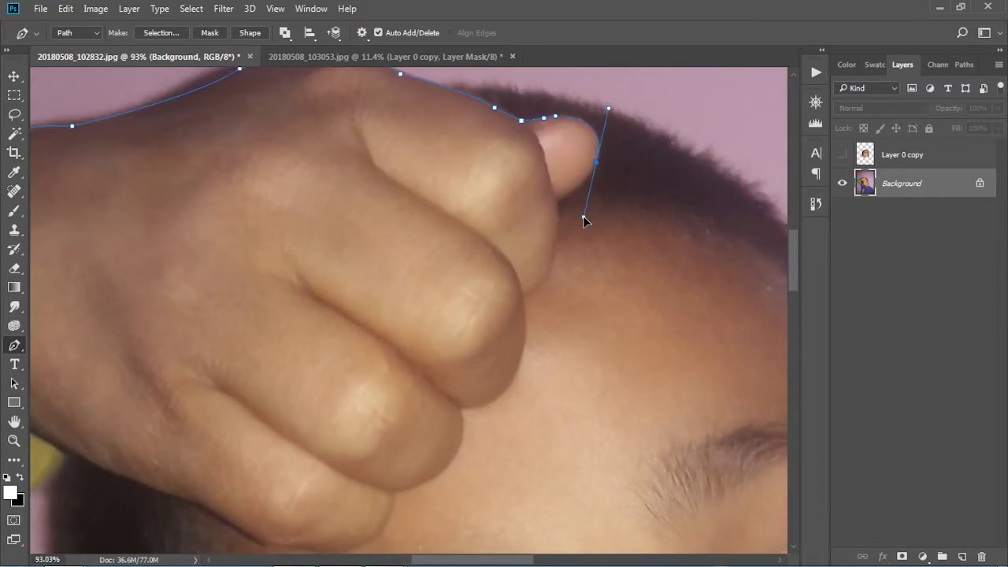
scroll(543, 206, "down", 3)
scroll(531, 202, "up", 3)
left_click_drag(468, 314, 383, 308)
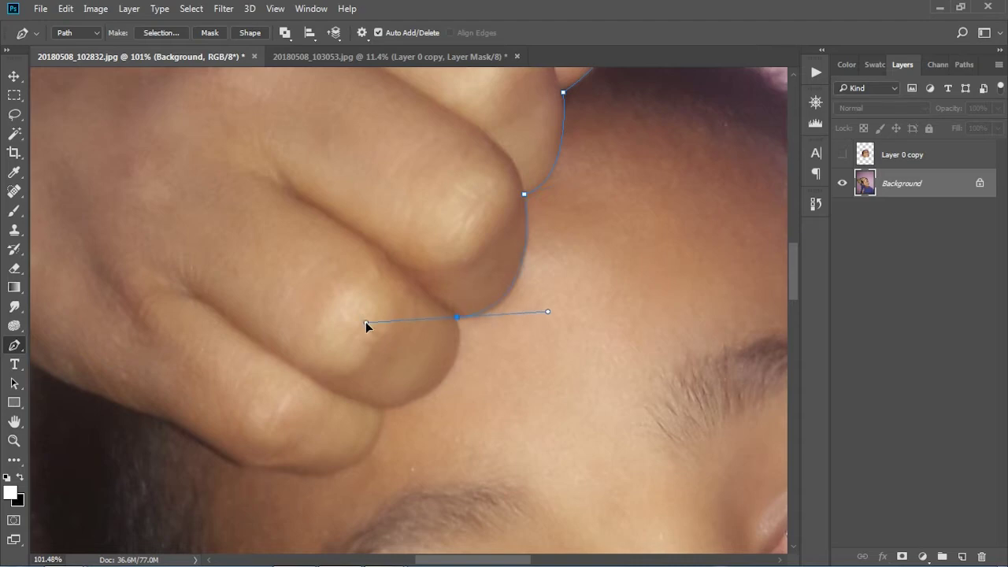
- Copy the fist selection onto its own Layer 1 and show the face layer again
key("ctrl+t")
scroll(355, 353, "up", 4)
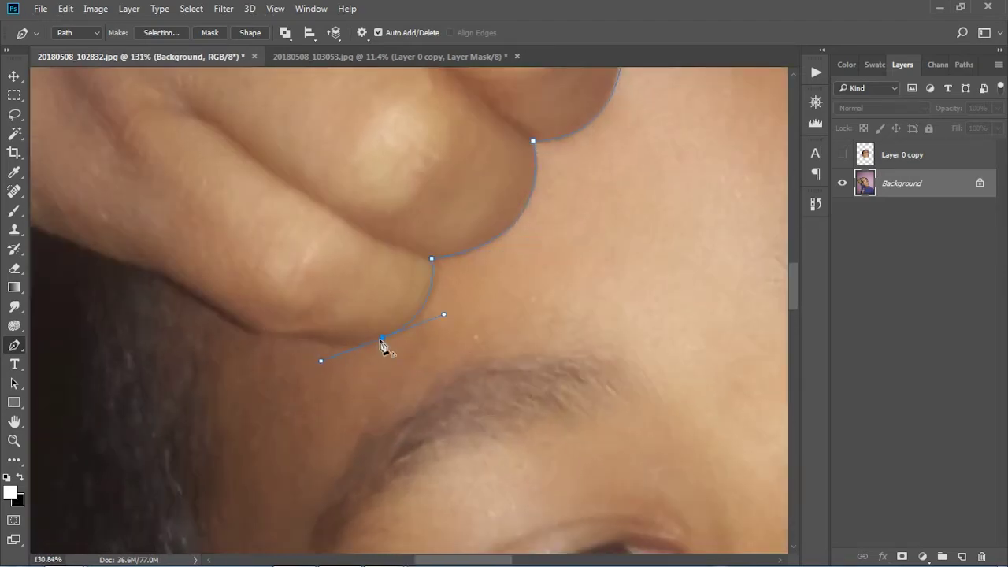
scroll(260, 322, "down", 2)
scroll(201, 287, "down", 1)
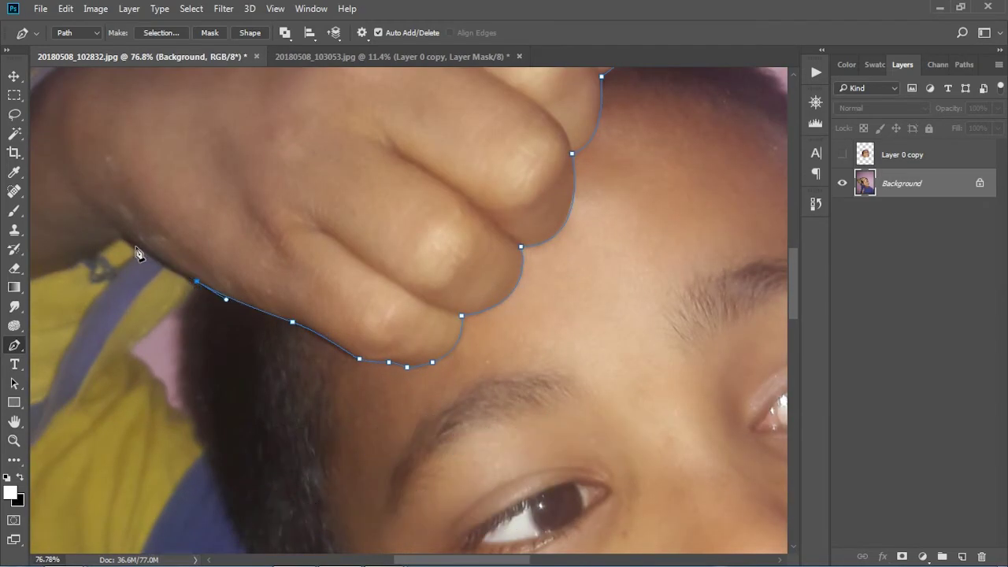
scroll(120, 165, "down", 3)
left_click(161, 32)
key("Return")
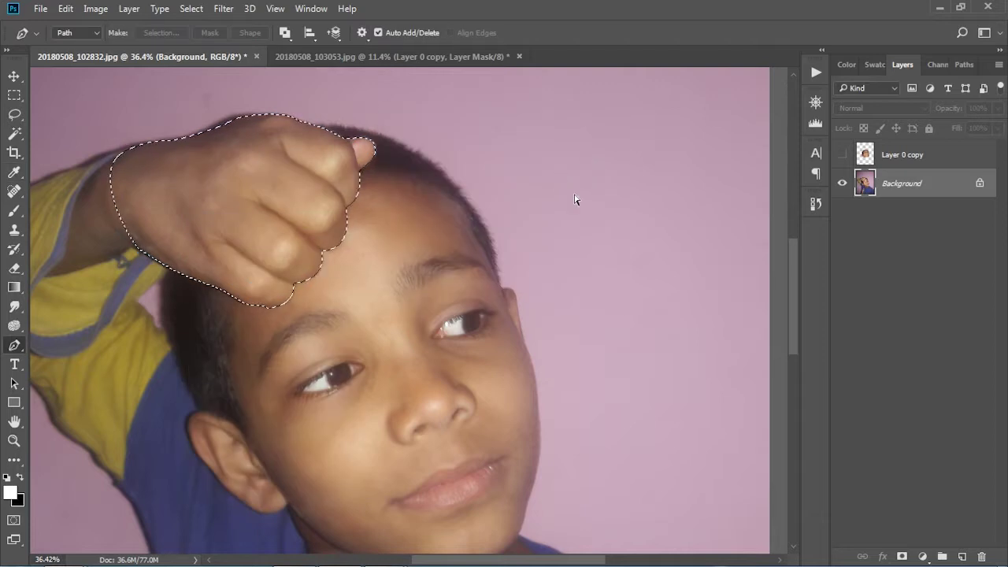
key("ctrl+j")
left_click(842, 155)
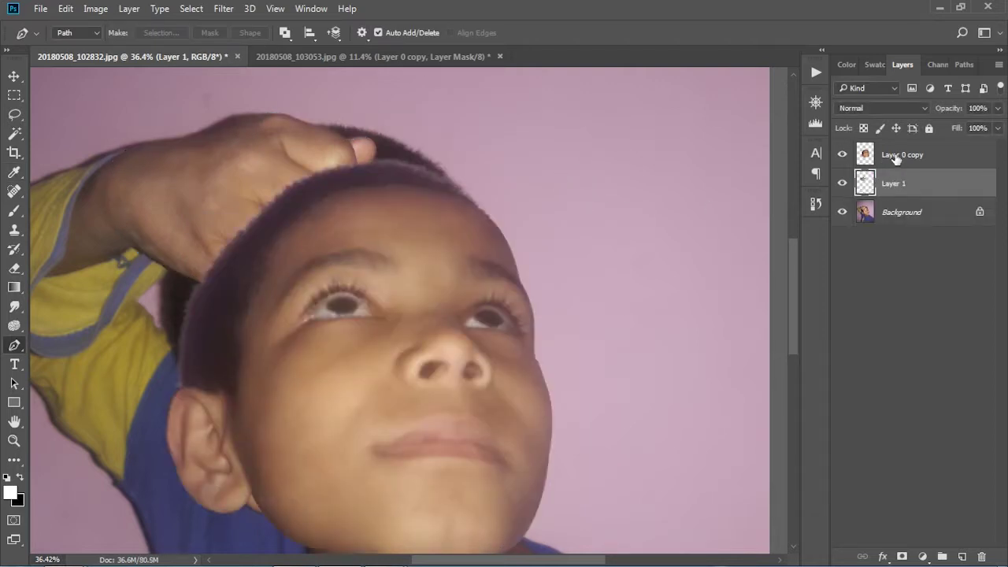
- Place the face layer beneath the fist, move it over the head, and rotate about -21°
left_click_drag(895, 160, 913, 197)
scroll(750, 243, "down", 1)
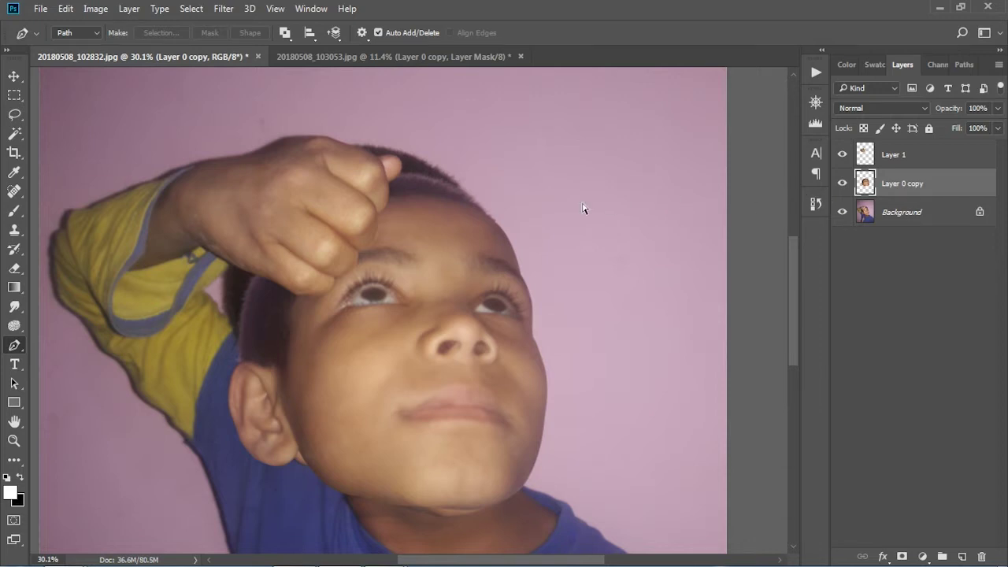
key("ctrl+t")
mouse_move(483, 259)
left_mouse_down()
mouse_move(453, 170)
mouse_move(453, 112)
left_mouse_up()
scroll(542, 172, "down", 1)
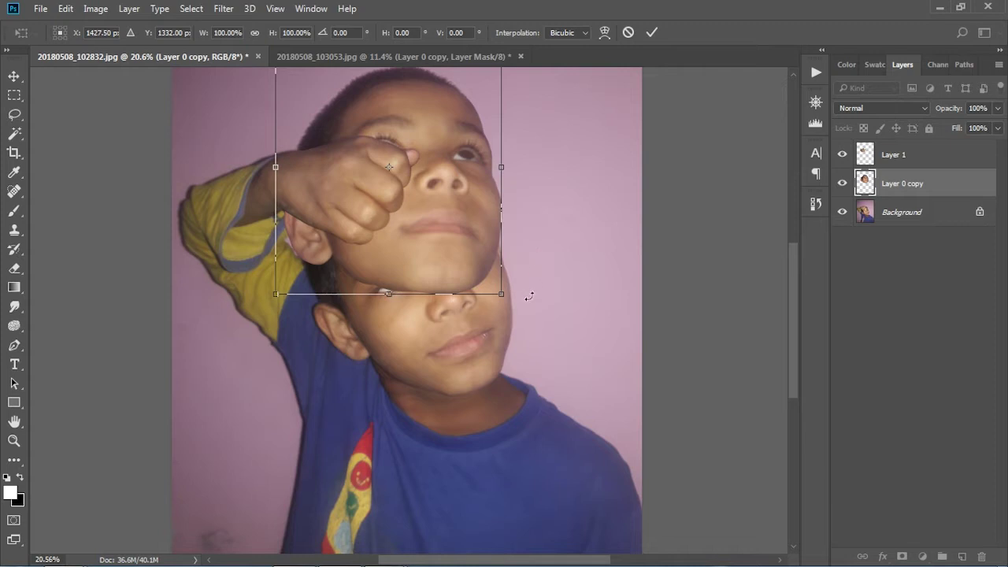
left_click_drag(529, 296, 537, 207)
- Distort the face overlay's corners to fit the boy's forehead and commit
scroll(466, 170, "down", 1)
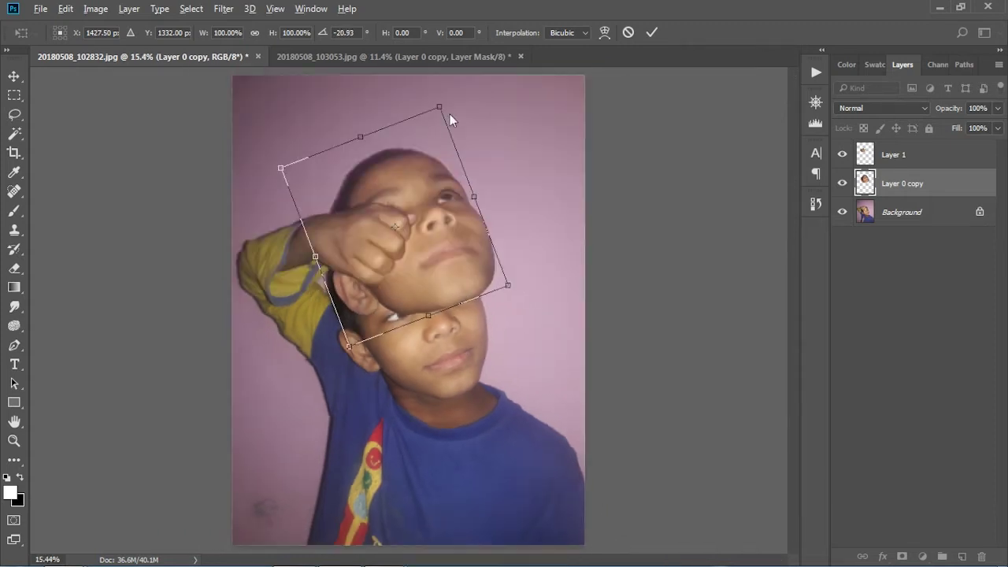
left_click_drag(439, 107, 429, 128)
left_click_drag(279, 170, 286, 185)
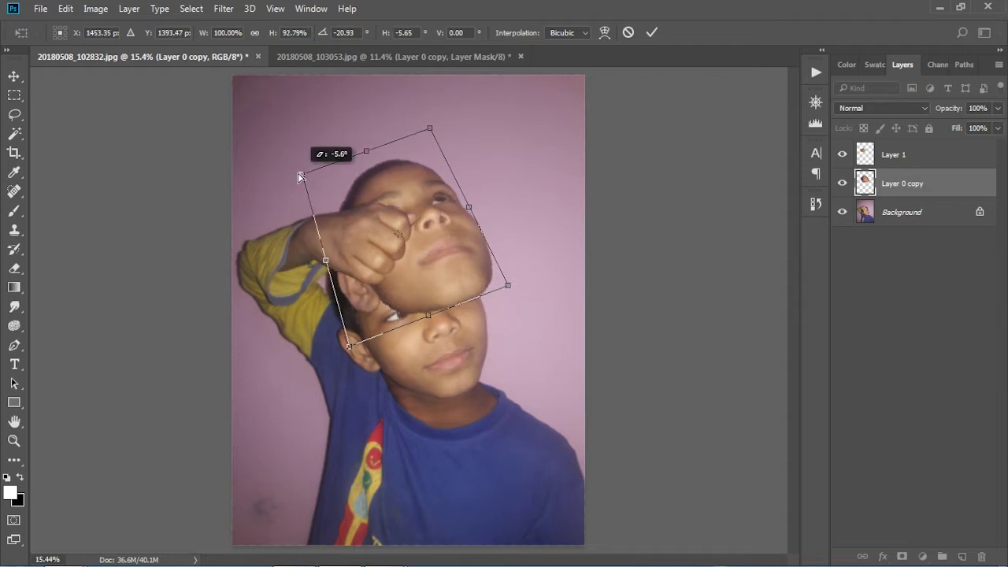
left_click_drag(429, 128, 416, 158)
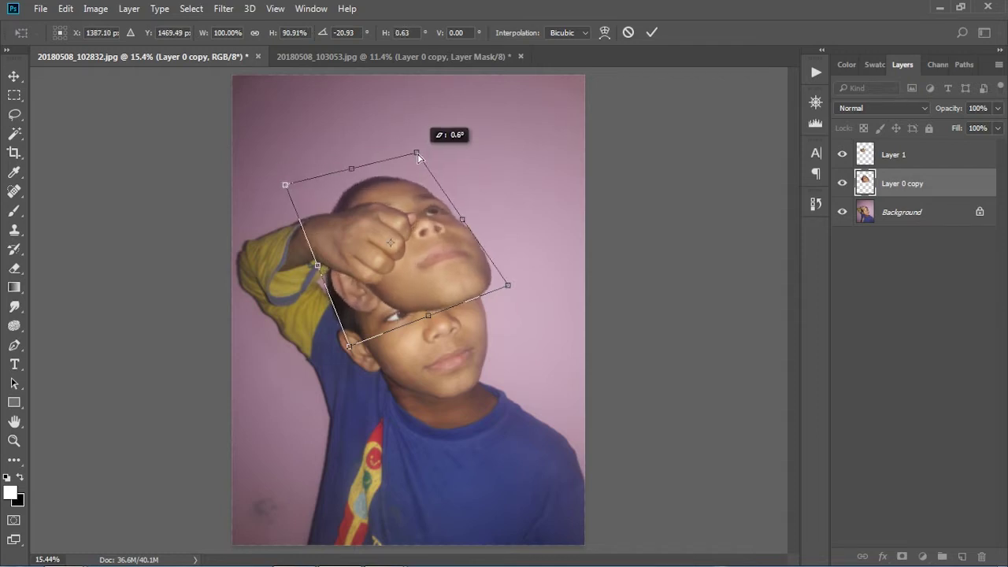
left_click_drag(348, 346, 325, 343)
left_click_drag(463, 262, 450, 254)
left_click_drag(413, 149, 413, 160)
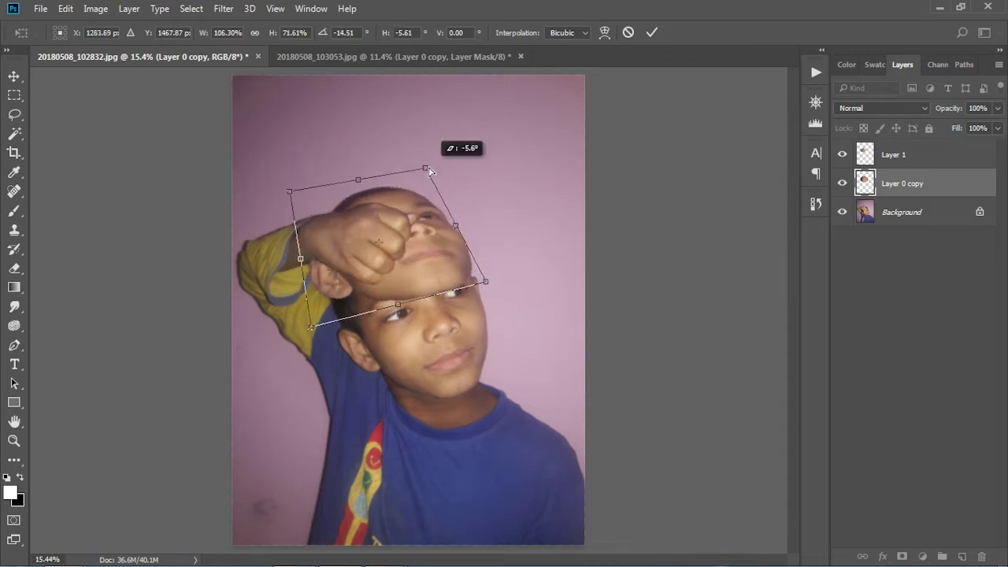
key("Return")
- Zoom in to check the face transform, then fit the view back to screen
key("ctrl+plus")
key("ctrl+t")
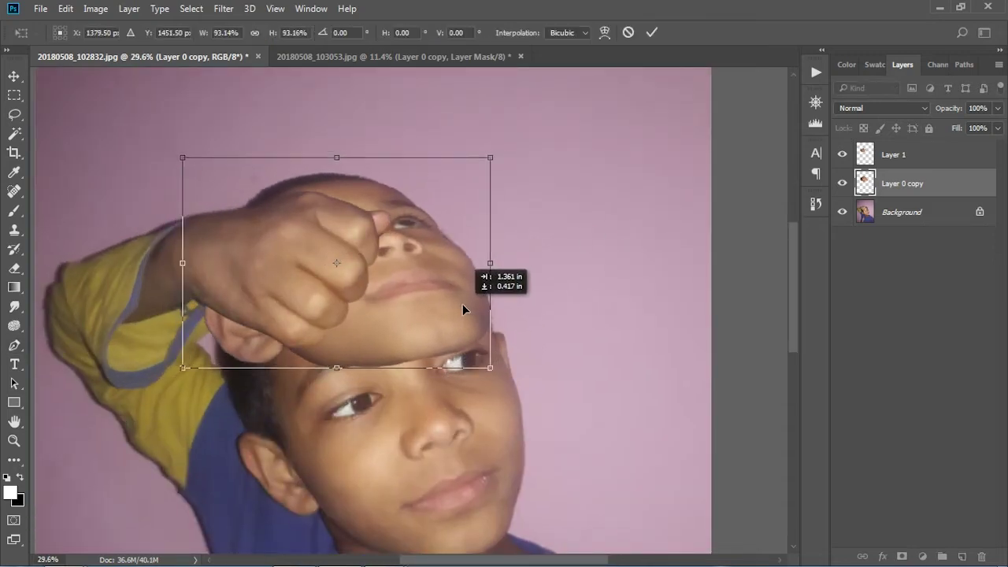
key("Return")
key("ctrl+0")
key("p")
left_click(223, 9)
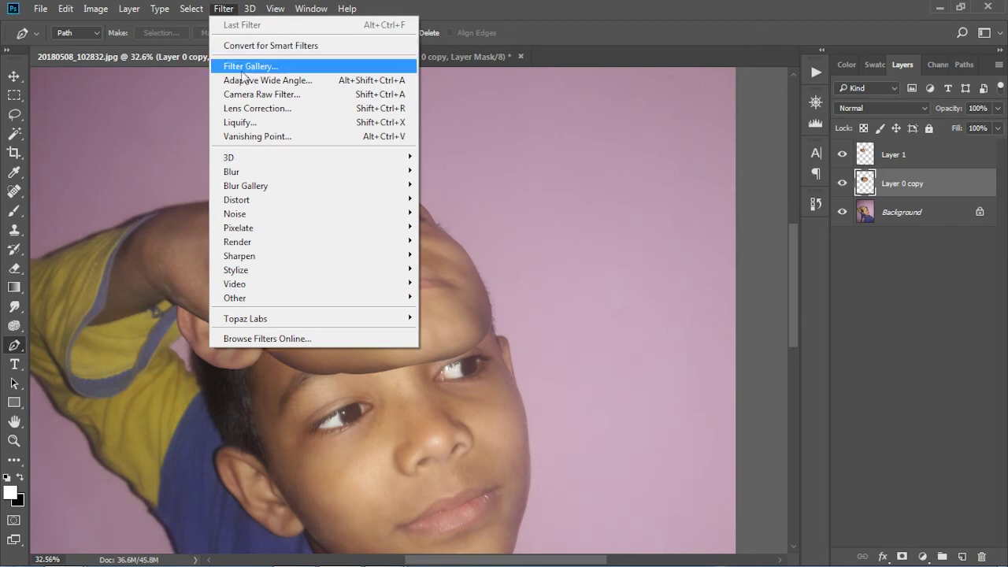
- Open Liquify with an All Layers backdrop, zoomed in on the face and fist, using Forward Warp
left_click(240, 123)
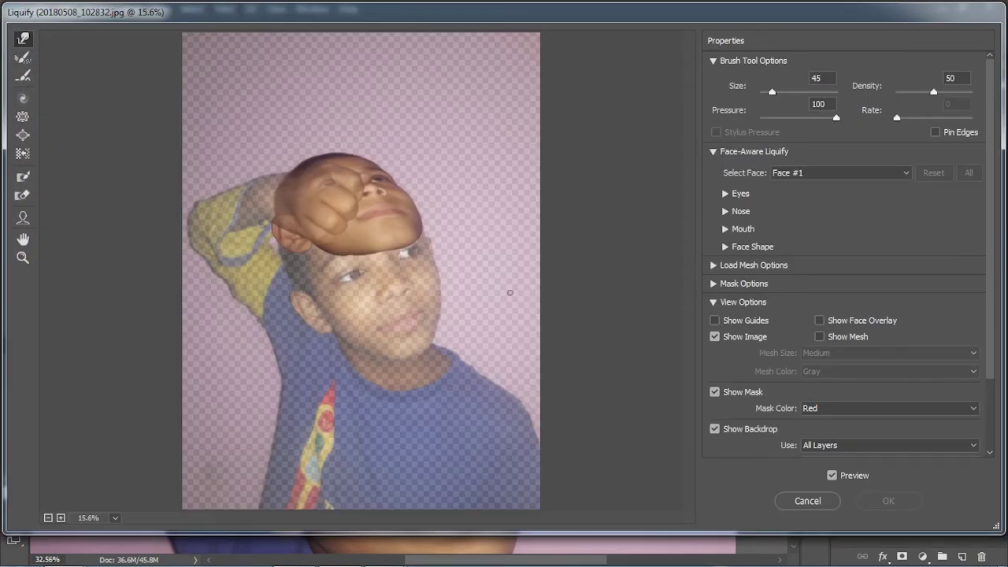
left_click(825, 448)
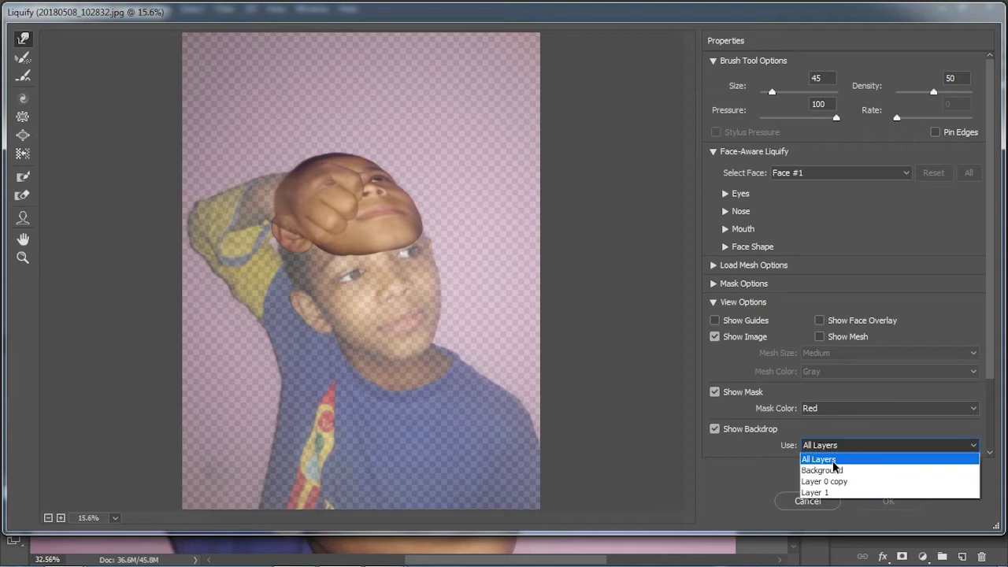
left_click(833, 462)
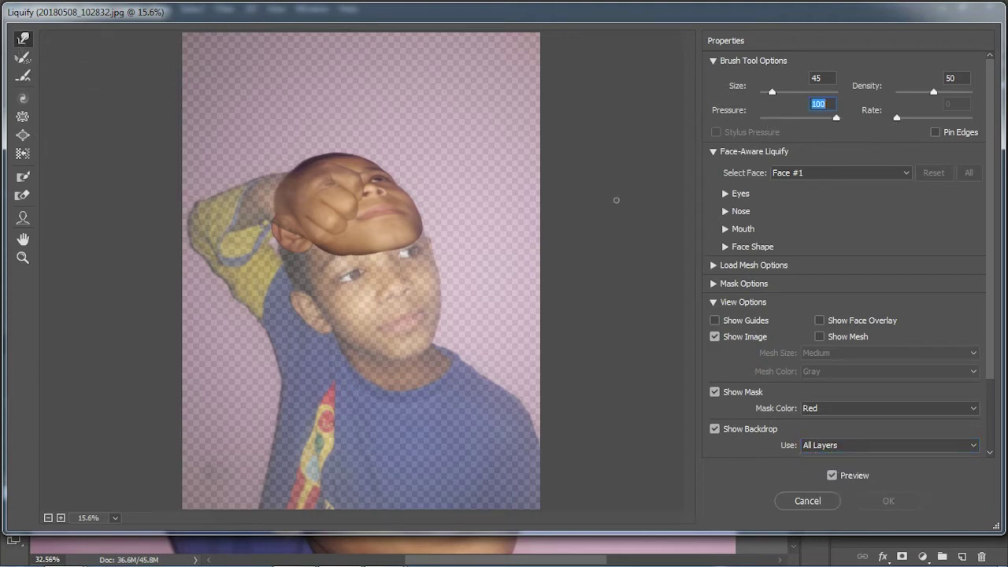
left_click(23, 257)
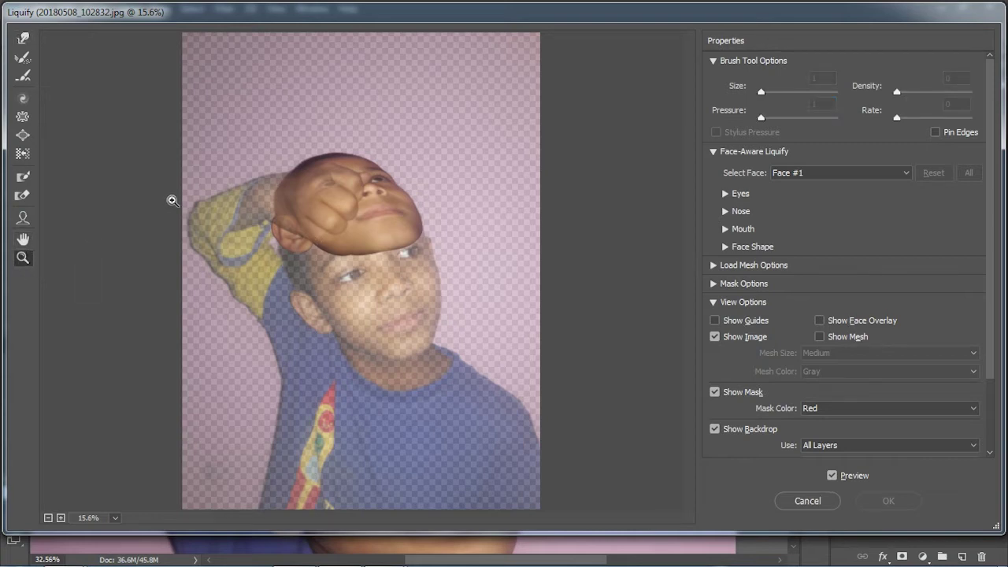
left_click_drag(206, 144, 481, 353)
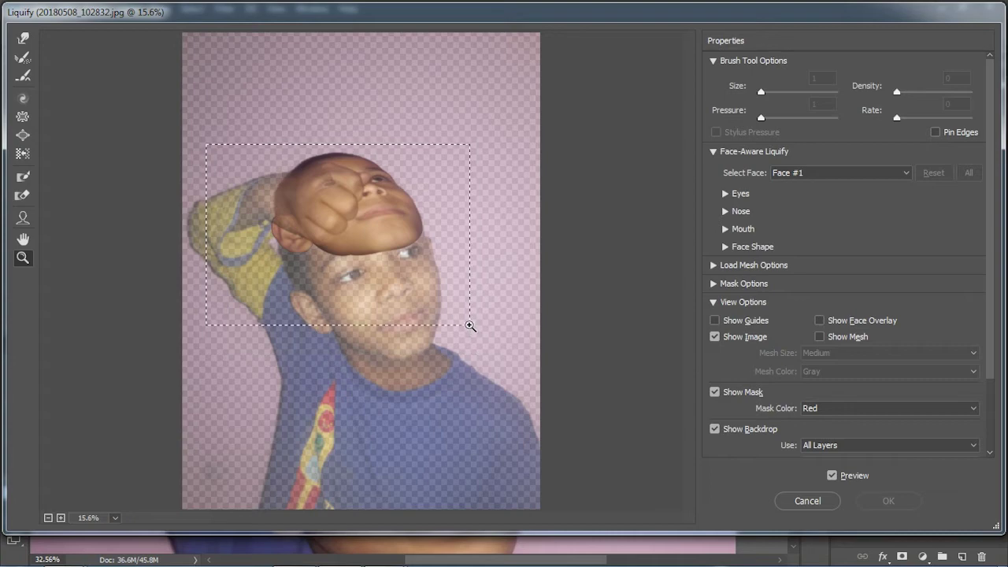
left_click_drag(480, 353, 469, 323)
left_click(23, 38)
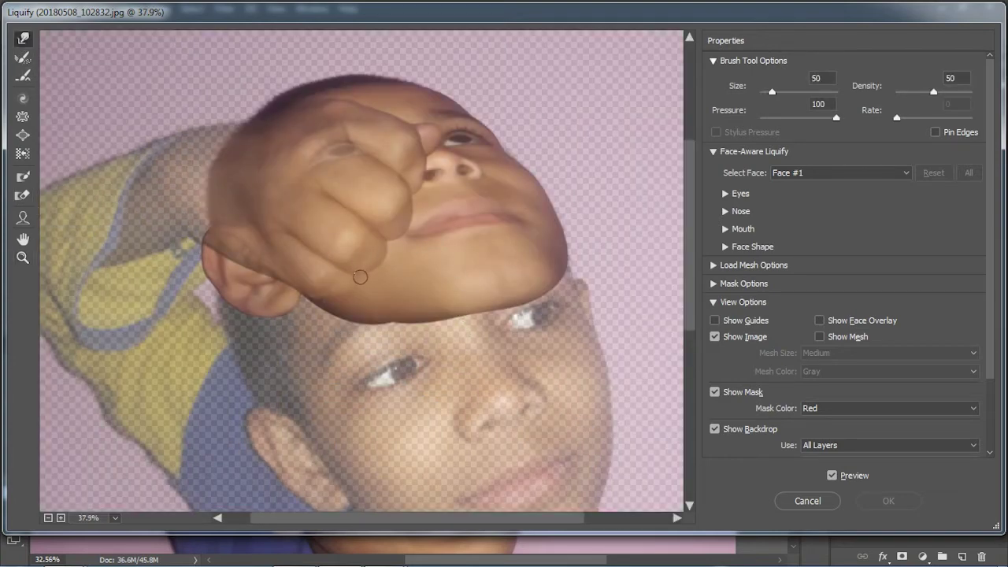
- Push the fist's lower edge upward toward the nose with the warp brush
key("bracketright")
key("bracketright")
key("bracketright")
key("bracketright")
key("bracketright")
key("bracketright")
key("bracketright")
key("bracketright")
key("bracketright")
mouse_move(374, 290)
left_mouse_down()
mouse_move(343, 219)
mouse_move(342, 230)
left_mouse_up()
key("bracketleft")
key("bracketleft")
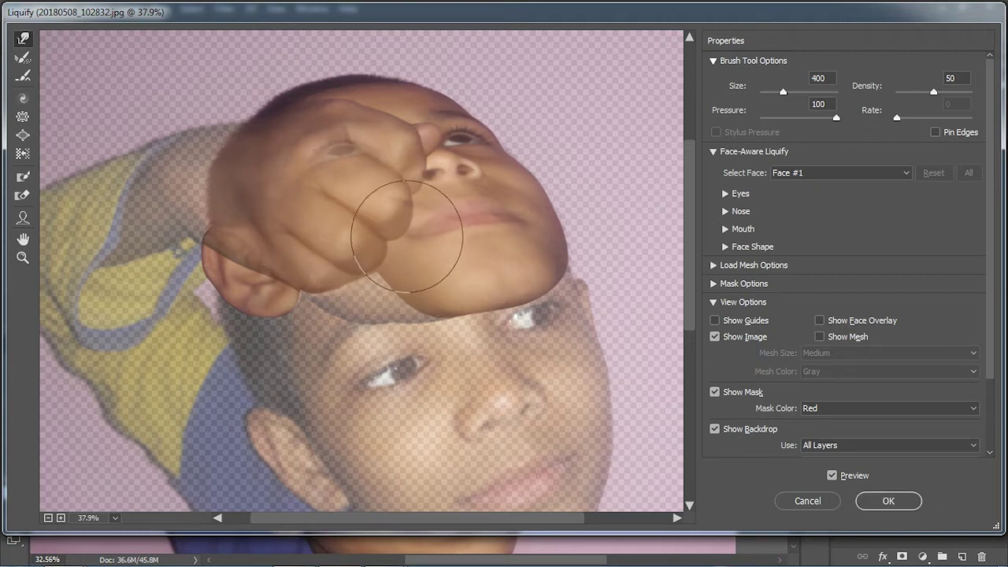
key("bracketleft")
key("bracketleft")
mouse_move(407, 263)
left_mouse_down()
mouse_move(420, 203)
mouse_move(405, 221)
mouse_move(412, 198)
mouse_move(433, 192)
mouse_move(456, 218)
mouse_move(441, 243)
mouse_move(448, 222)
mouse_move(416, 168)
mouse_move(427, 157)
mouse_move(404, 254)
left_mouse_up()
key("bracketright")
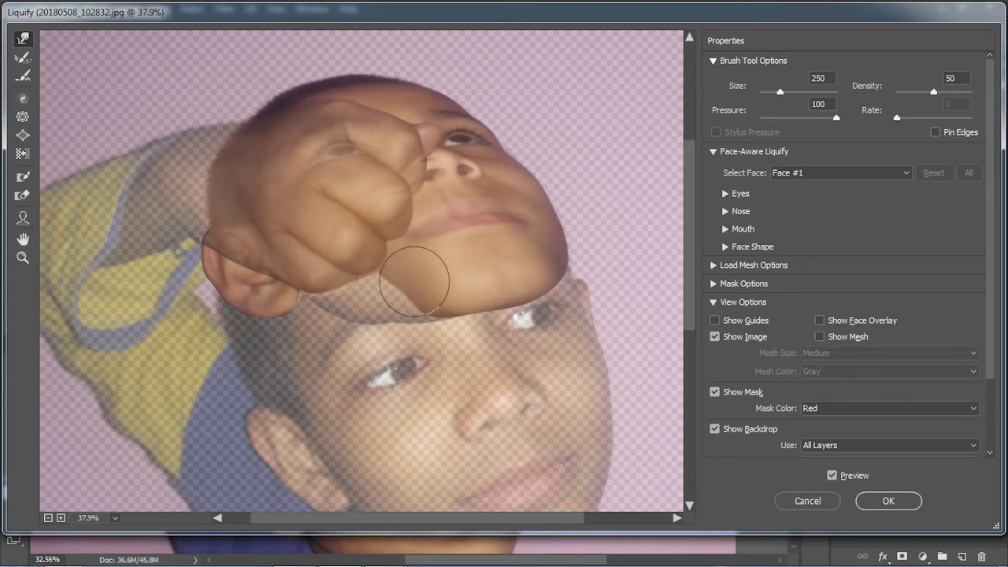
key("bracketright")
key("bracketright")
key("bracketright")
- Reshape and smooth the face's chin edge below the fist, then apply Liquify
left_click_drag(435, 297, 431, 261)
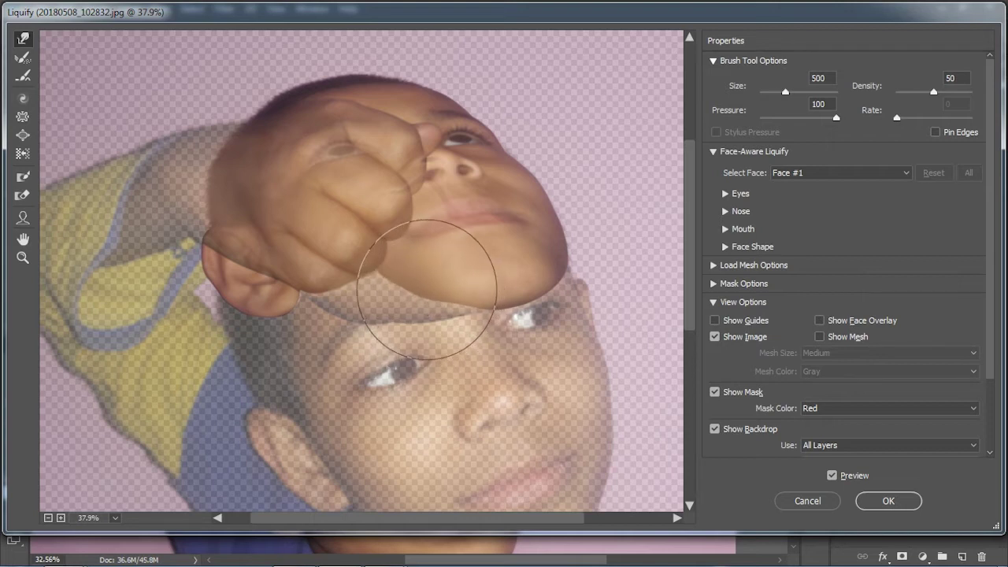
key("bracketleft")
key("bracketleft")
key("bracketleft")
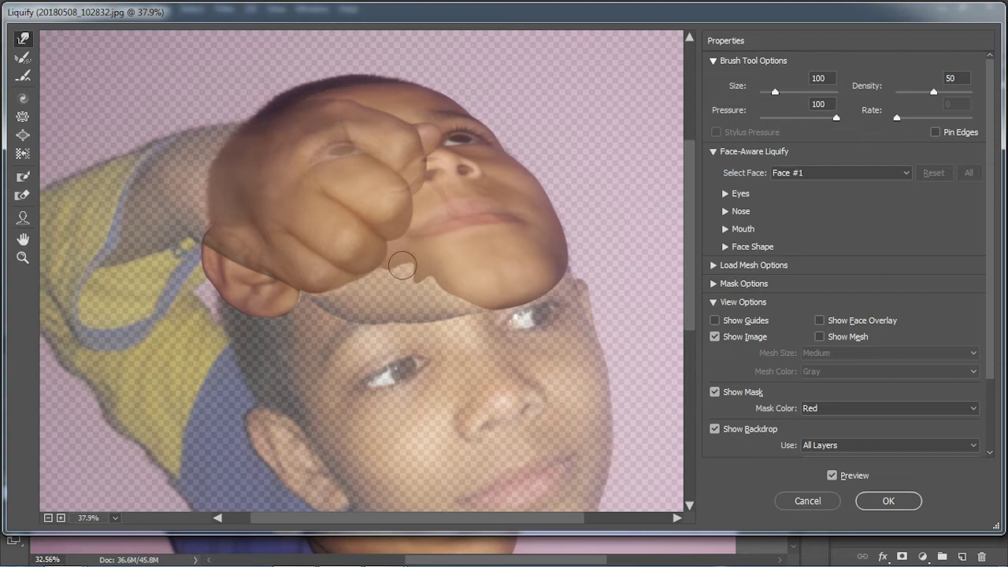
key("bracketright")
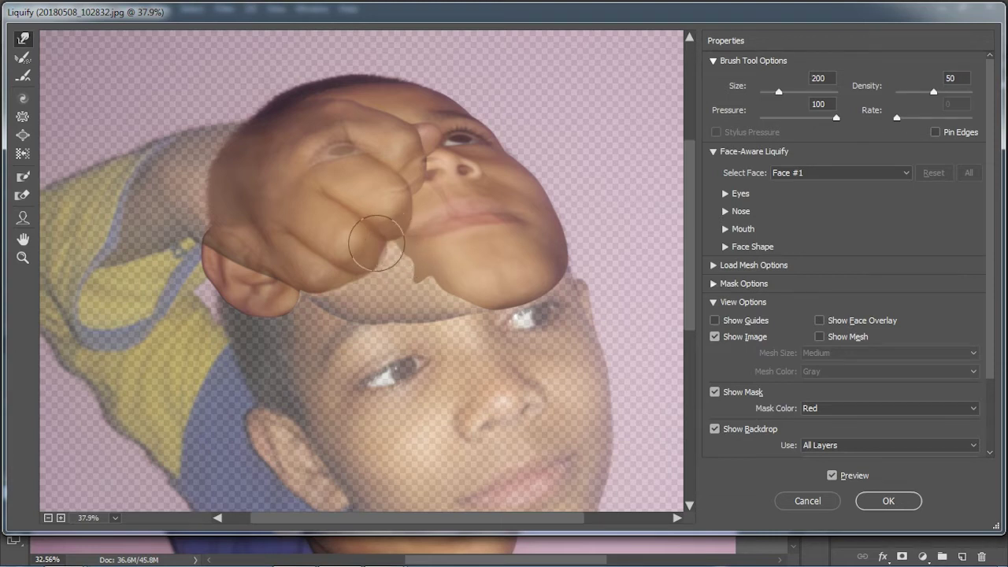
left_click_drag(387, 234, 421, 247)
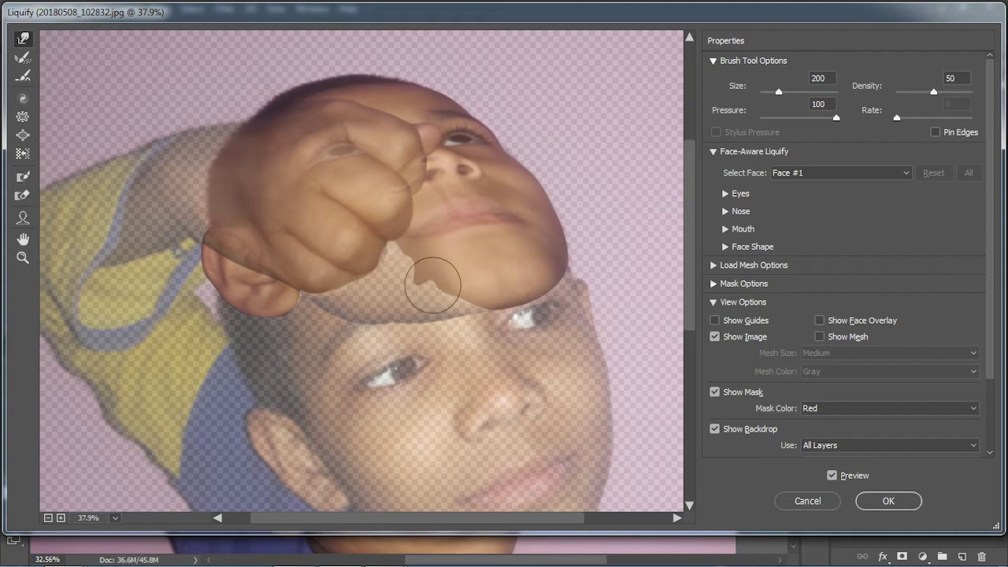
left_click_drag(432, 284, 451, 285)
key("bracketleft")
mouse_move(419, 253)
left_mouse_down()
mouse_move(408, 255)
mouse_move(426, 268)
left_mouse_up()
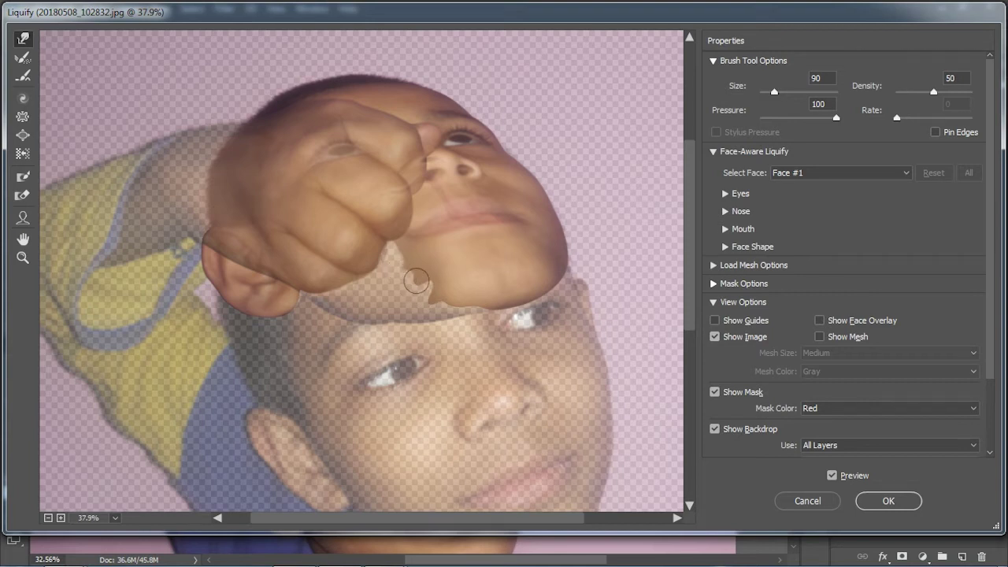
mouse_move(426, 294)
left_mouse_down()
mouse_move(445, 281)
mouse_move(416, 275)
left_mouse_up()
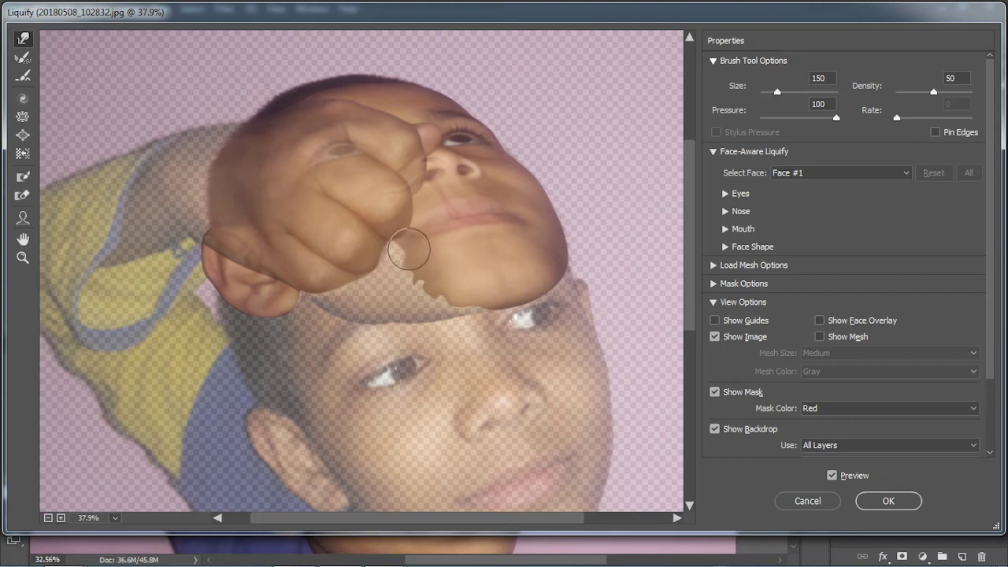
key("bracketright")
key("bracketright")
key("bracketright")
left_click(871, 502)
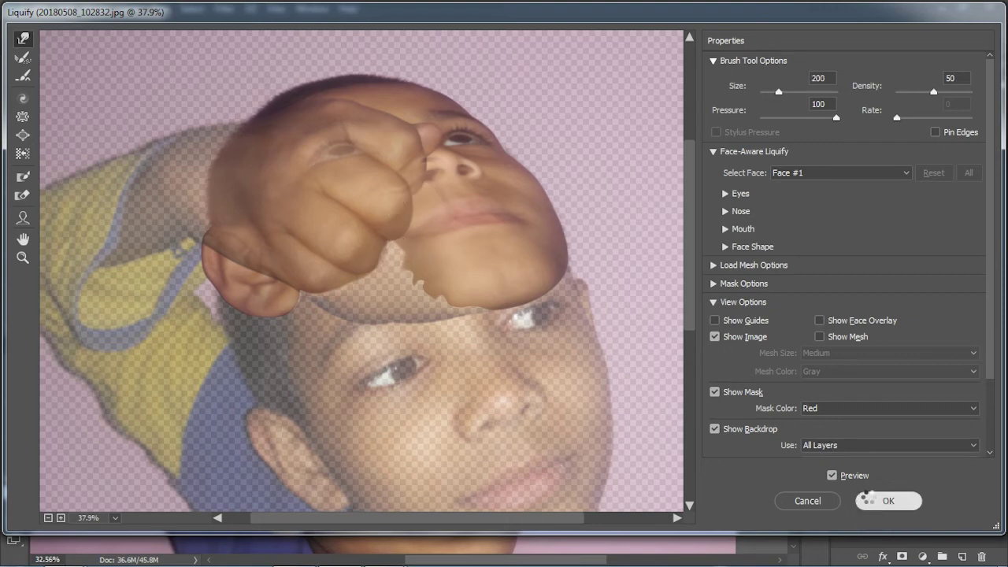
- Add a mask to Layer 0 copy and set up a black brush at 100% opacity
scroll(457, 382, "down", 2)
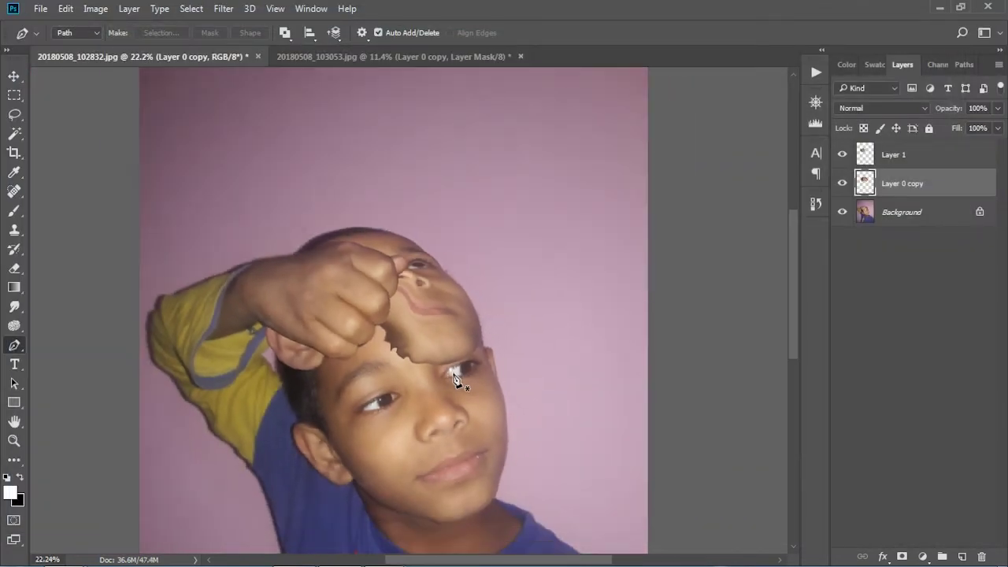
scroll(457, 383, "down", 2)
scroll(441, 354, "up", 2)
scroll(423, 305, "up", 2)
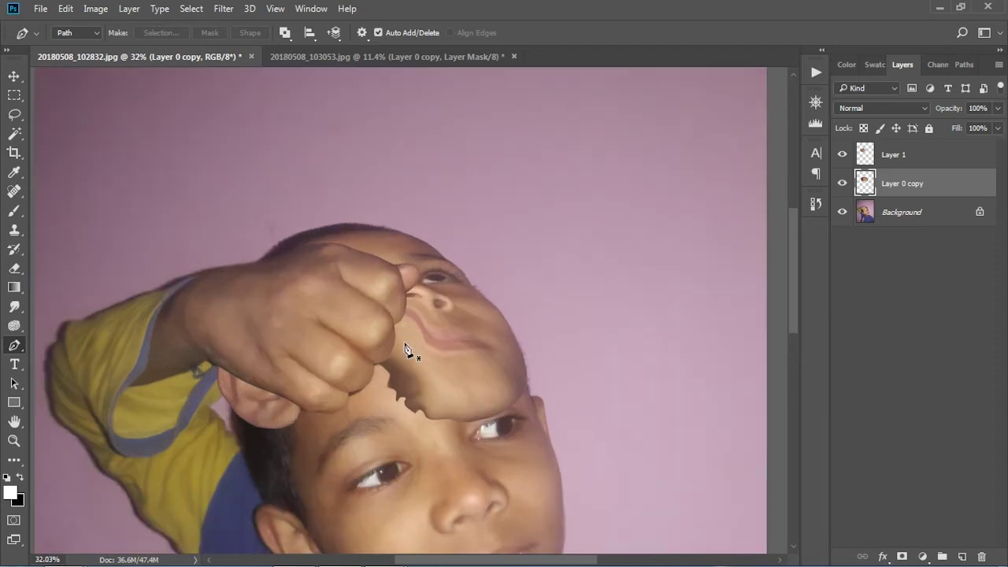
left_click(903, 556)
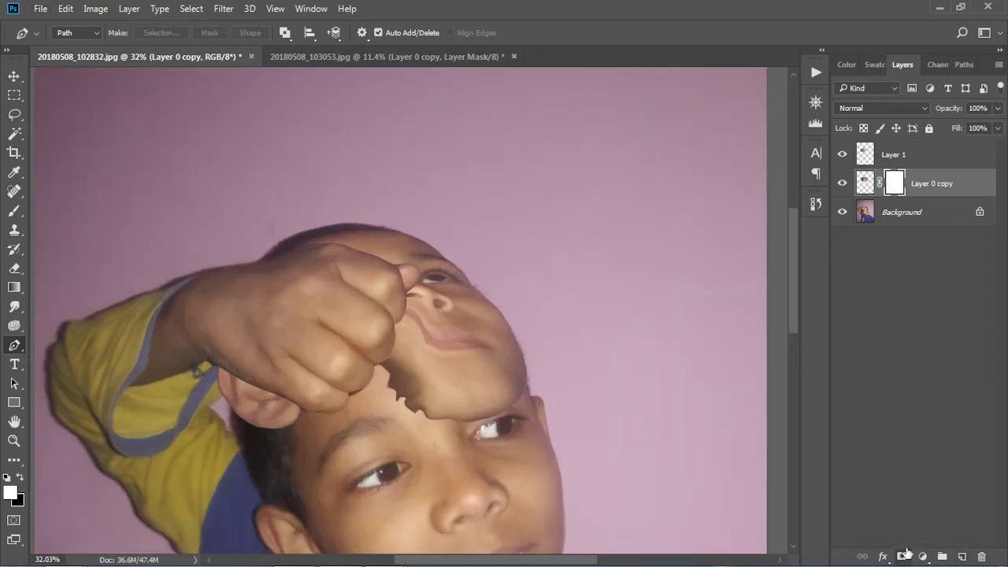
left_click(15, 210)
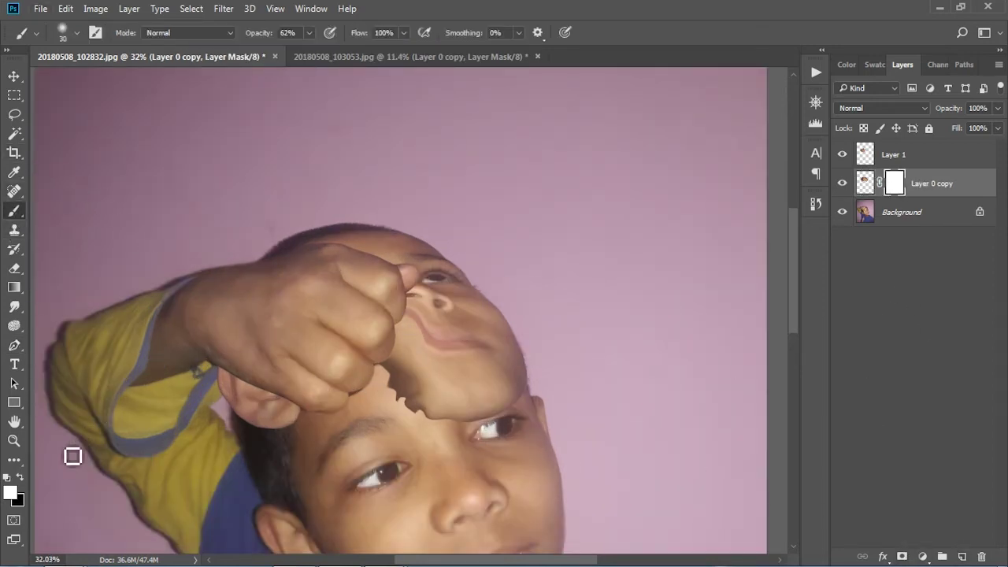
left_click(21, 477)
scroll(268, 441, "up", 2)
scroll(284, 440, "up", 2)
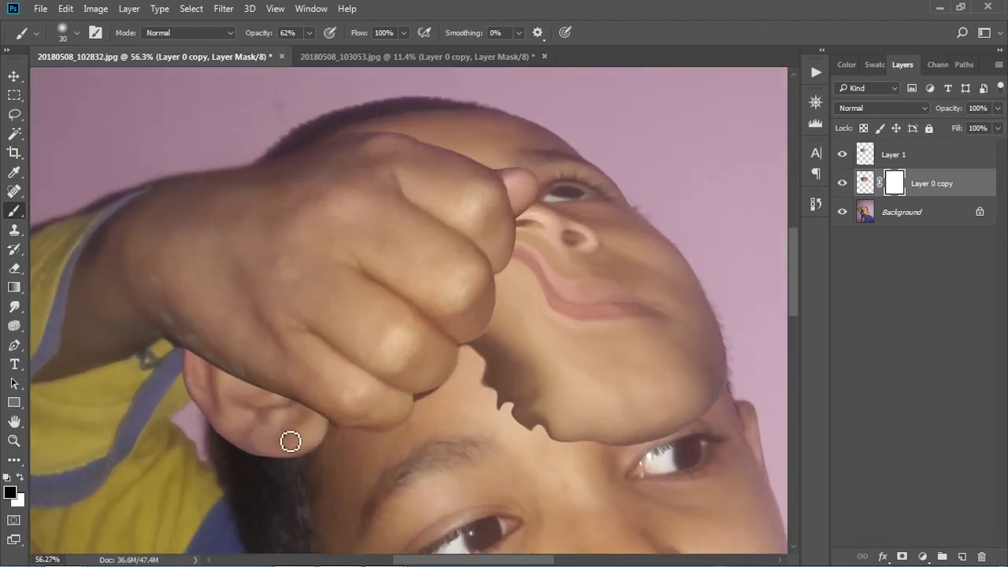
left_click_drag(256, 33, 351, 33)
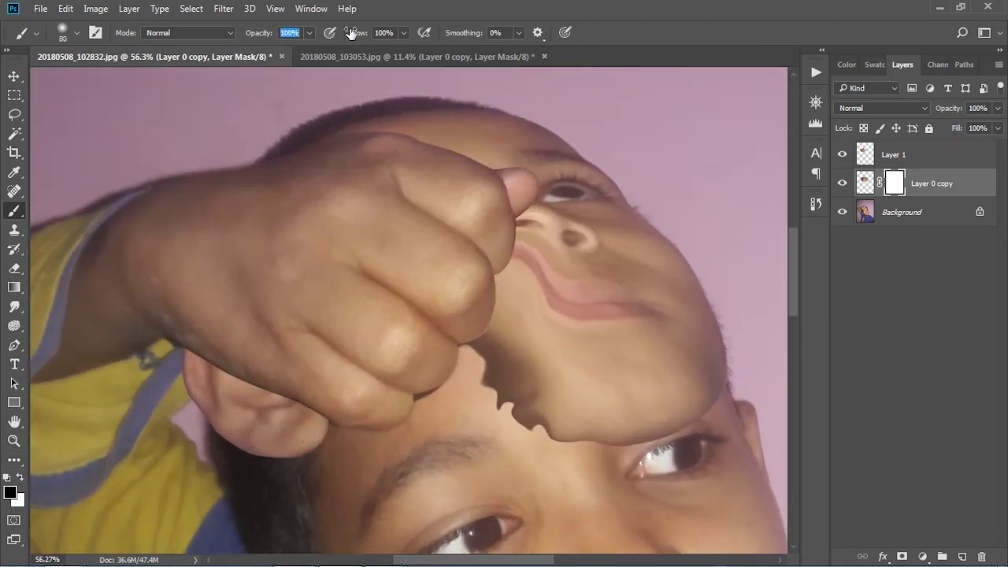
- Paint the mask black over the pasted ear and jagged forehead edge near the brow
mouse_move(175, 336)
left_mouse_down()
mouse_move(218, 398)
mouse_move(262, 423)
left_mouse_up()
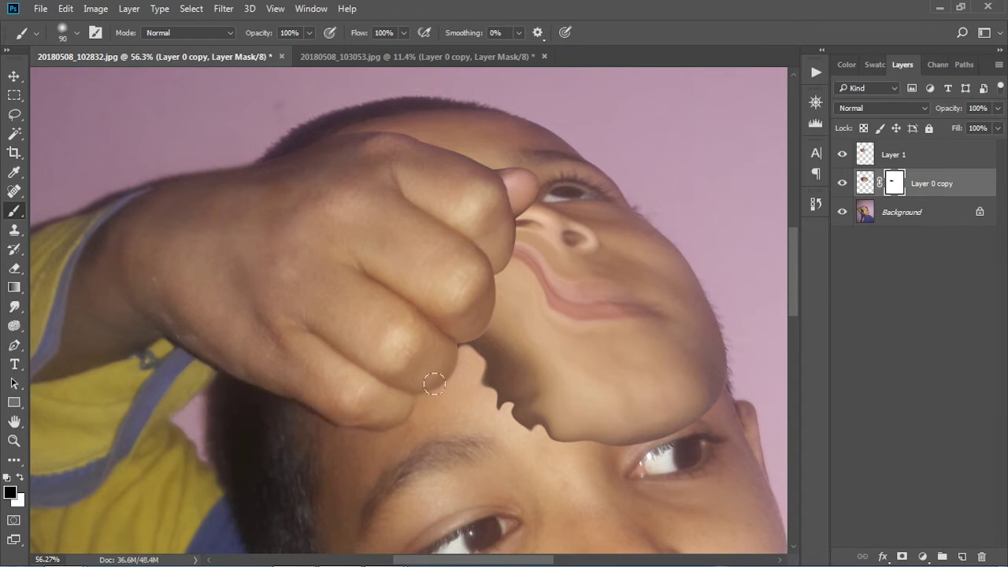
scroll(421, 304, "down", 1)
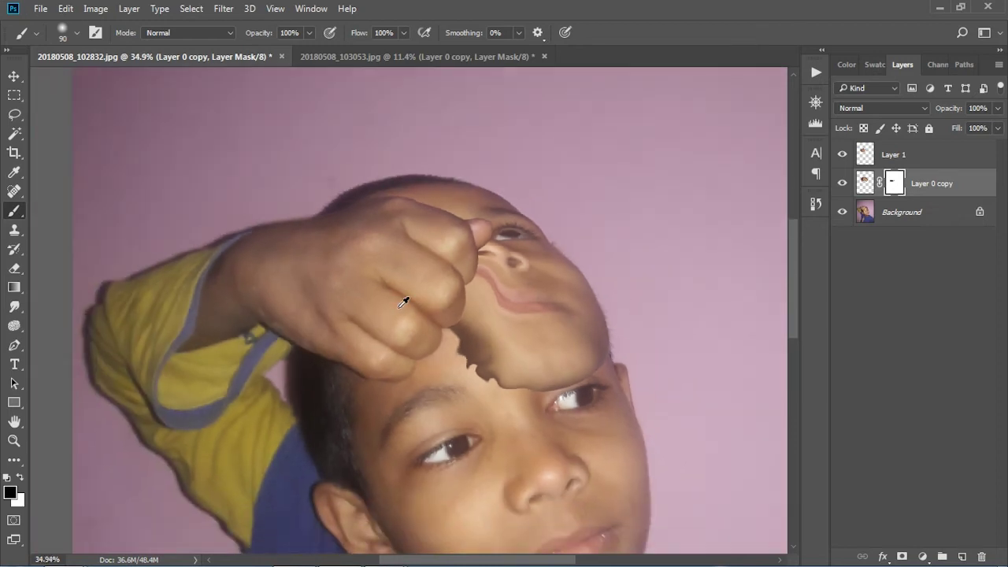
scroll(405, 292, "down", 1)
scroll(418, 328, "down", 1)
key("bracketright")
key("bracketright")
mouse_move(522, 289)
left_mouse_down()
mouse_move(344, 353)
mouse_move(388, 340)
left_mouse_up()
key("bracketleft")
key("bracketright")
key("bracketright")
mouse_move(254, 279)
left_mouse_down()
mouse_move(269, 302)
mouse_move(323, 329)
left_mouse_up()
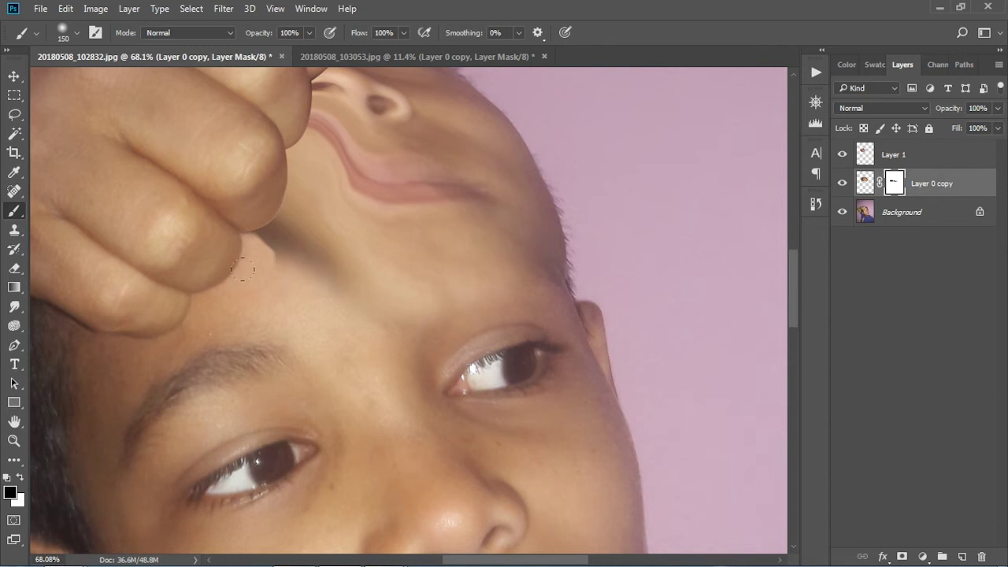
scroll(304, 333, "down", 2)
scroll(315, 338, "down", 1)
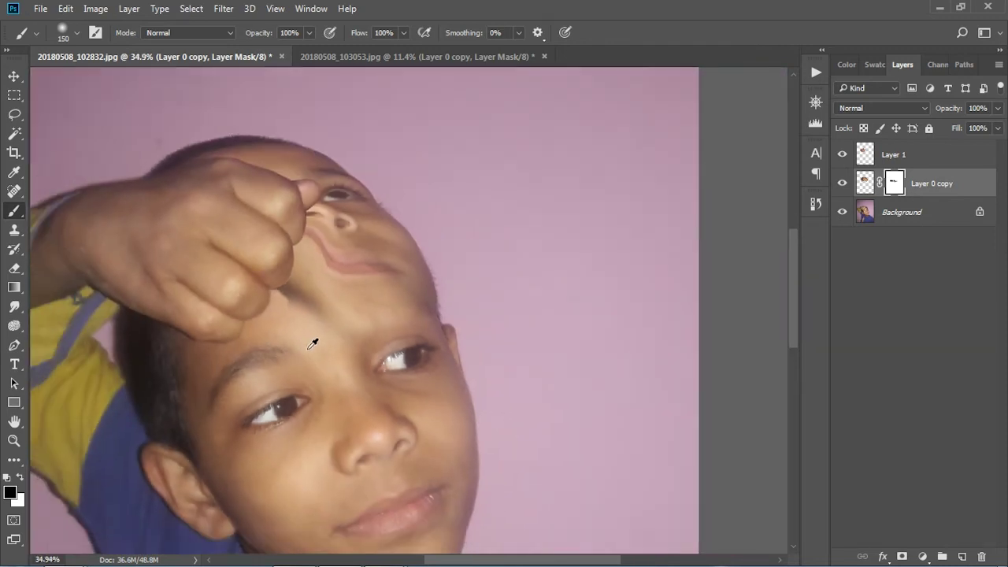
scroll(312, 342, "down", 1)
scroll(309, 356, "down", 1)
scroll(313, 352, "down", 1)
scroll(331, 359, "down", 1)
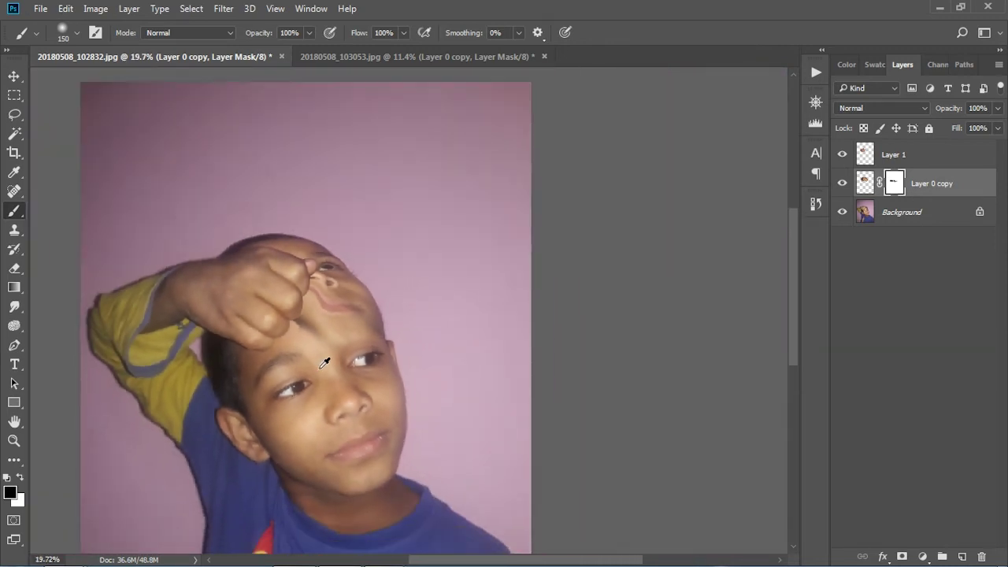
scroll(324, 364, "up", 1)
scroll(325, 329, "up", 1)
scroll(331, 331, "down", 2)
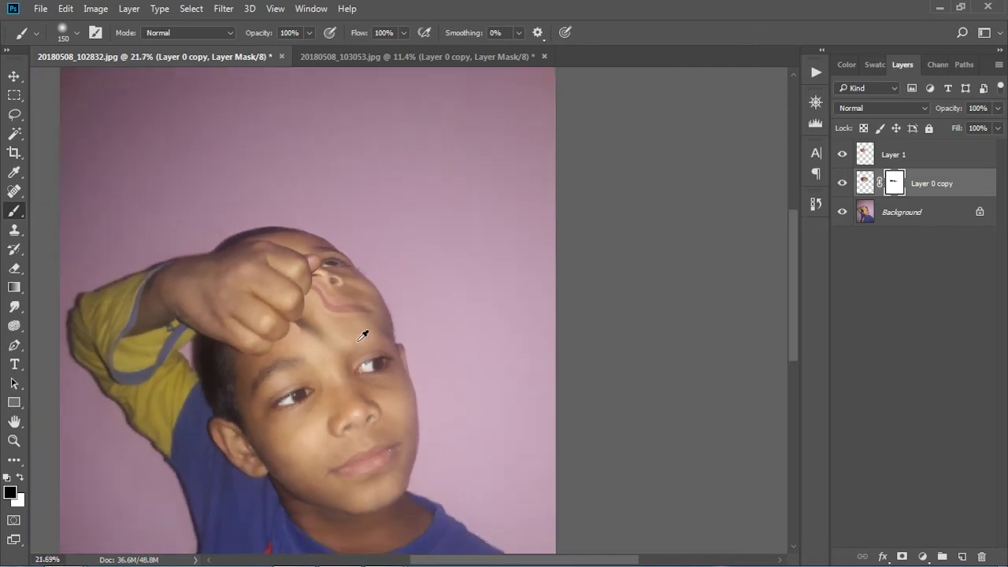
scroll(237, 346, "down", 2)
- Add a Curves layer raising the midpoint from 112 to 168, with its mask inverted to black
left_click(841, 183)
left_click(841, 183)
scroll(413, 213, "up", 1)
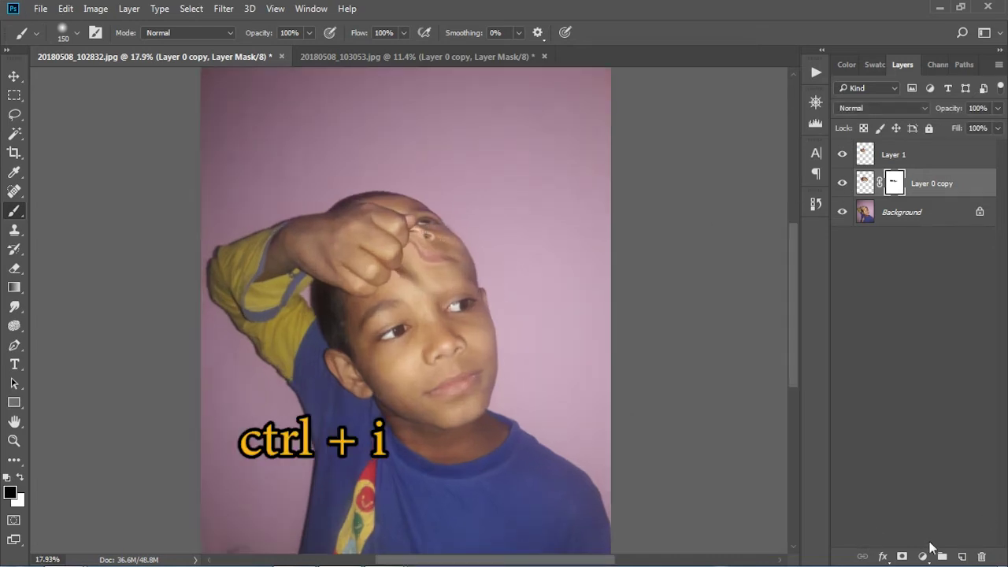
left_click(922, 555)
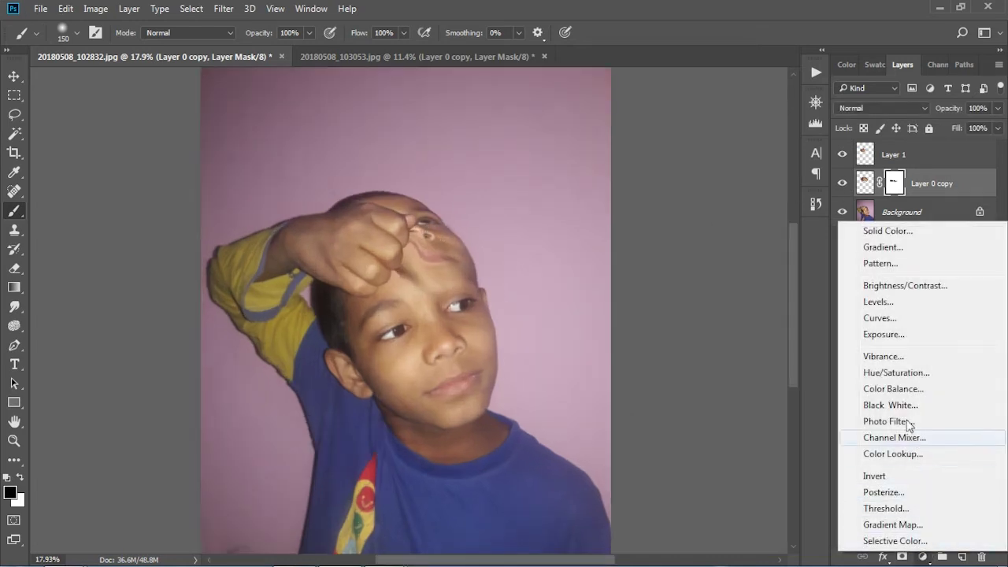
left_click(892, 321)
left_click_drag(762, 323, 761, 291)
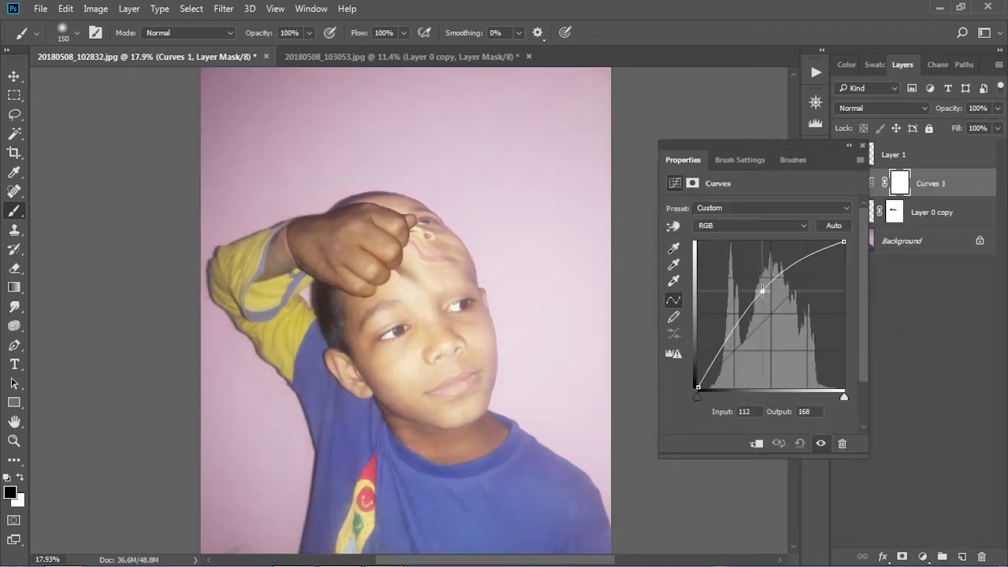
left_click(862, 146)
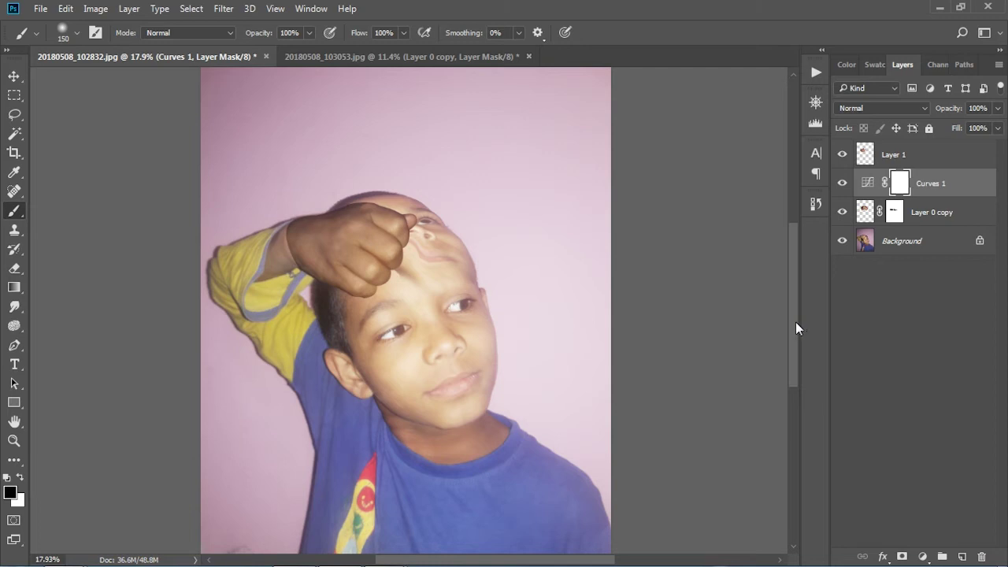
key("ctrl+i")
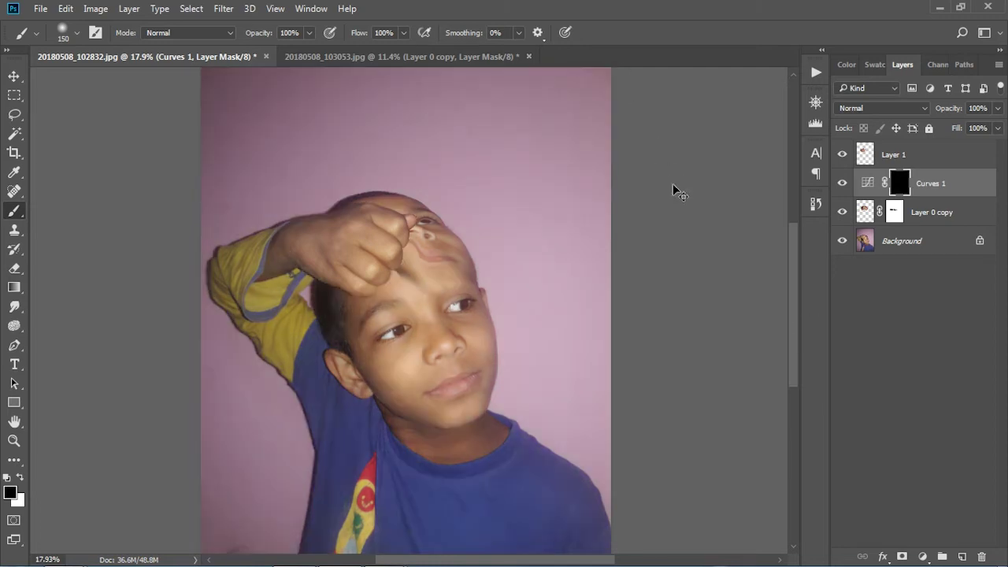
- Make white the foreground colour and set the brush Flow to 20%
scroll(497, 248, "up", 1)
scroll(496, 243, "up", 1)
key("x")
scroll(323, 164, "up", 2)
scroll(310, 152, "up", 1)
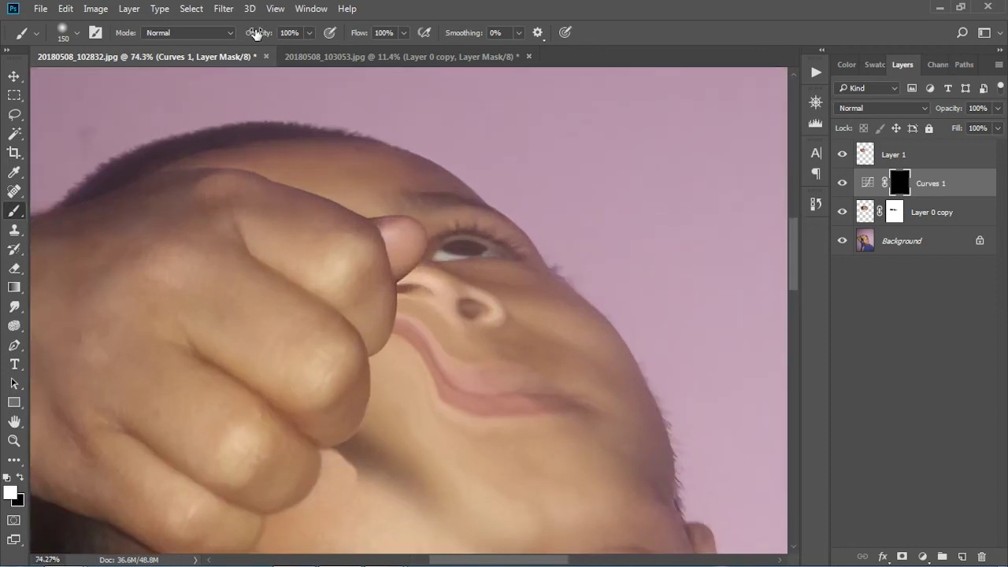
left_click(376, 33)
type("20")
key("Return")
- Paint white on the Curves 1 mask over the forehead with a 200–250 px soft brush
key("bracketright")
key("bracketright")
left_click_drag(283, 165, 370, 181)
scroll(452, 275, "down", 1)
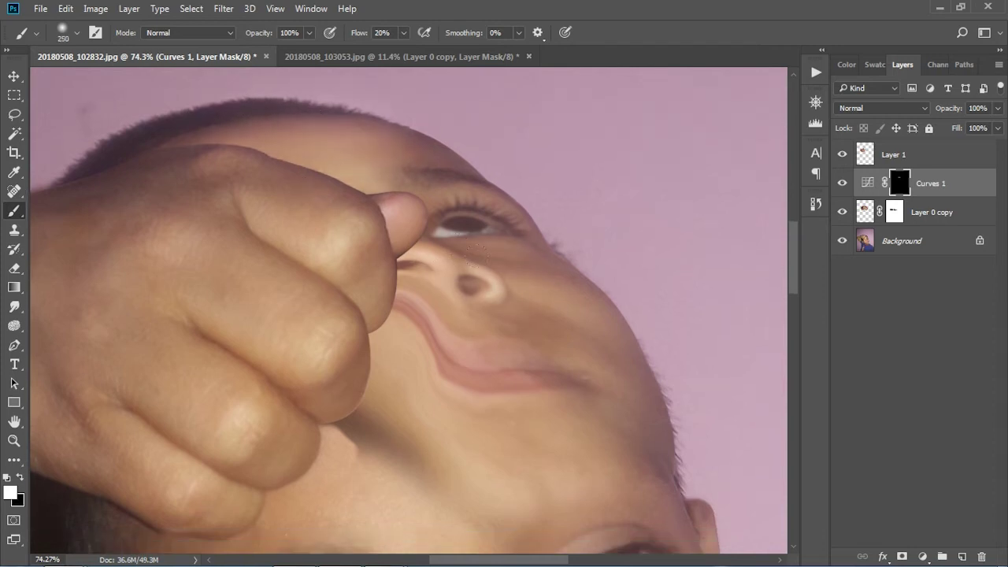
key("bracketright")
scroll(403, 312, "down", 3)
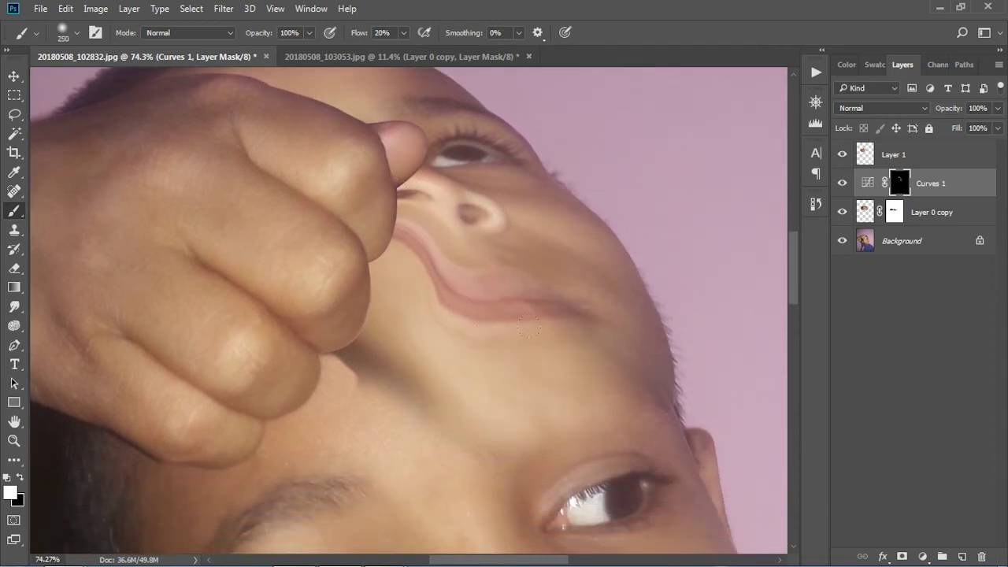
scroll(355, 323, "down", 2)
scroll(325, 329, "down", 3)
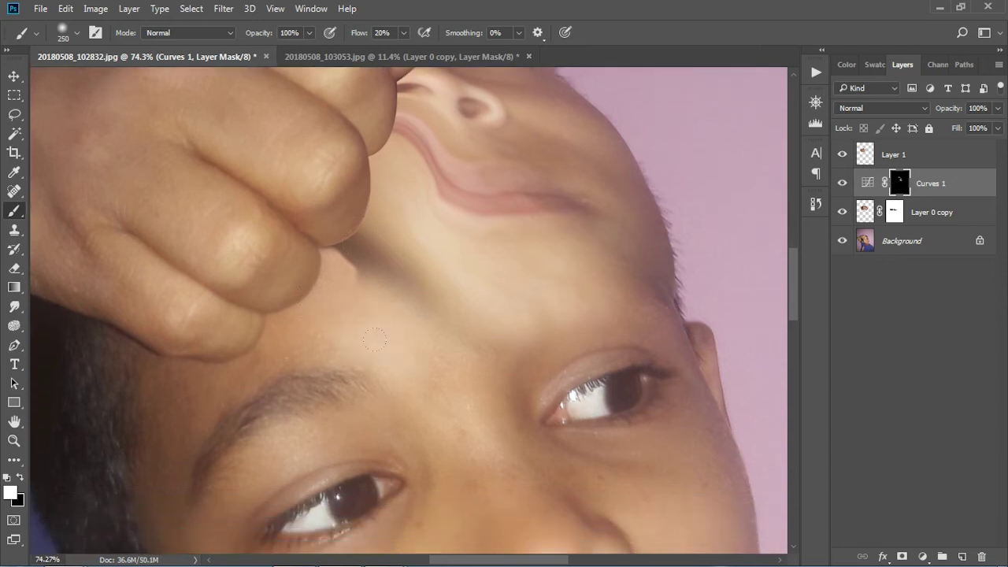
scroll(354, 325, "down", 2)
scroll(504, 402, "down", 3)
- Reveal the brightening over both cheeks, resizing the brush between 150 and 300
key("bracketleft")
key("bracketleft")
key("bracketleft")
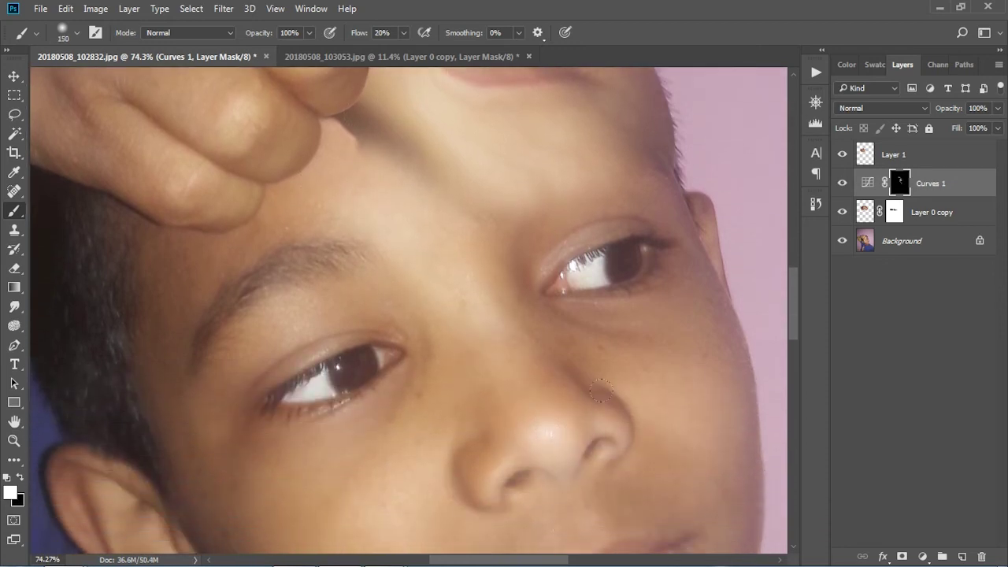
left_click_drag(594, 330, 669, 394)
scroll(645, 378, "down", 3)
key("bracketright")
key("bracketright")
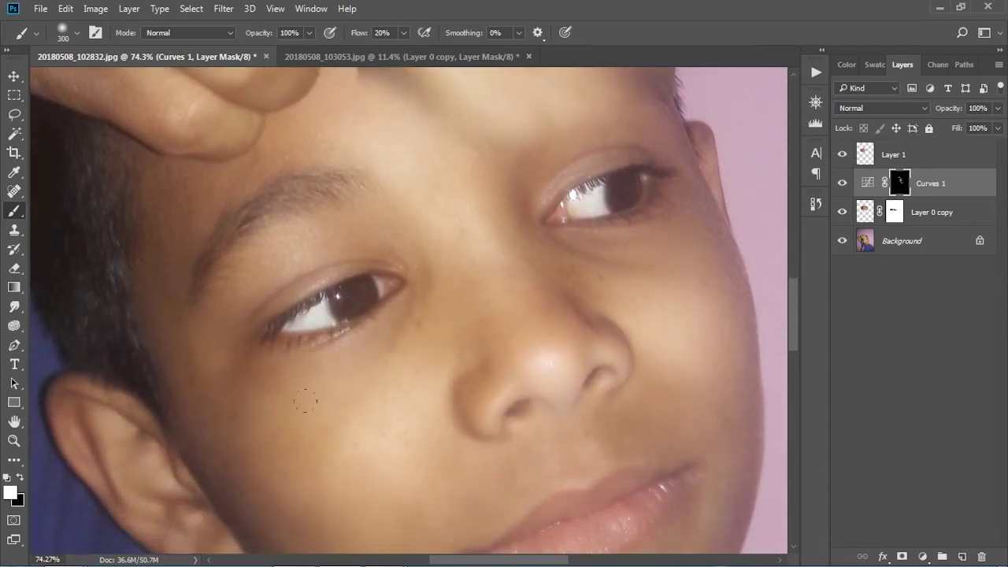
left_click_drag(362, 425, 323, 417)
scroll(370, 465, "down", 3)
scroll(440, 472, "down", 3)
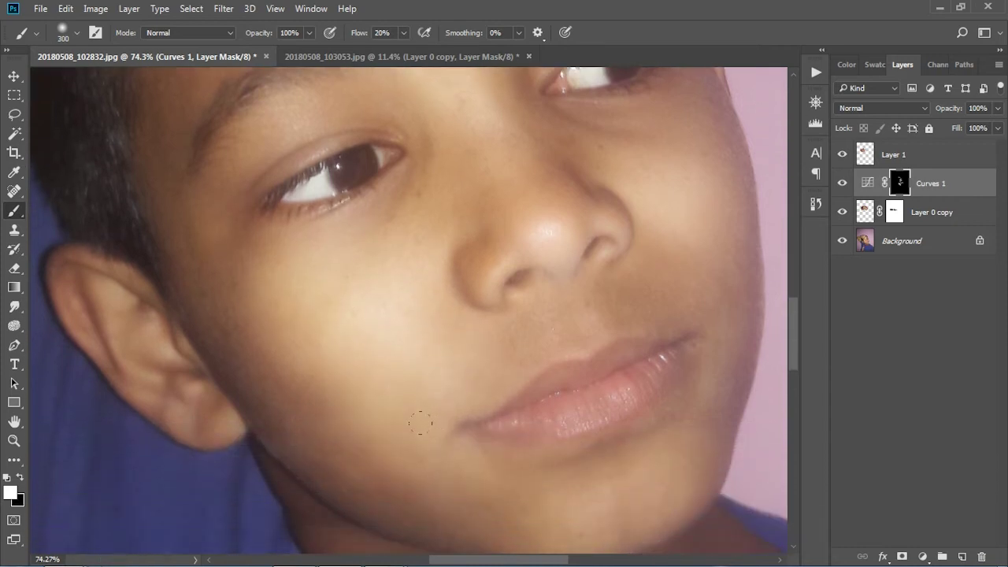
- Reveal the brightening over the chin below the lower lip
left_click_drag(606, 435, 552, 438)
scroll(567, 449, "down", 2)
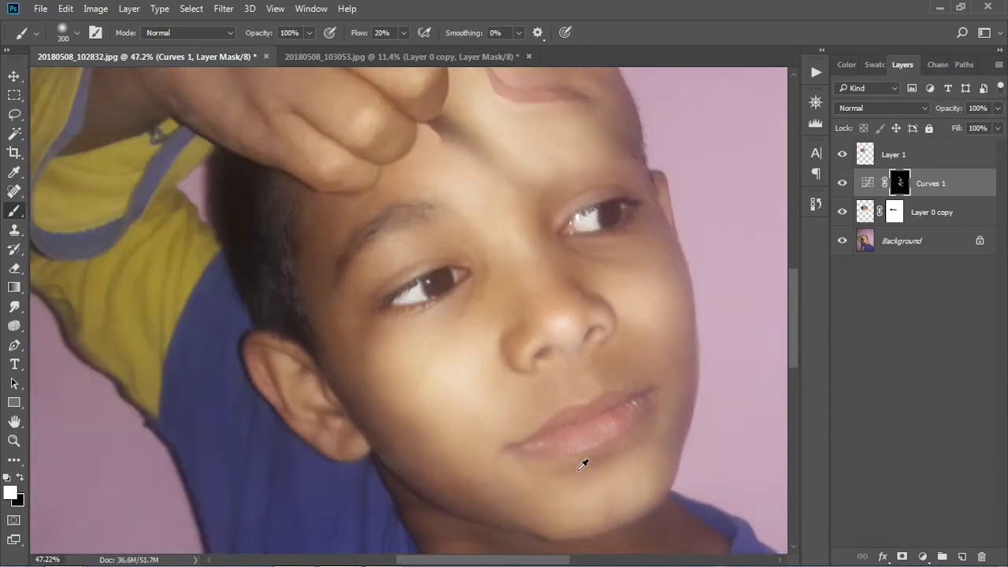
scroll(587, 462, "down", 2)
scroll(578, 466, "down", 1)
scroll(577, 468, "down", 1)
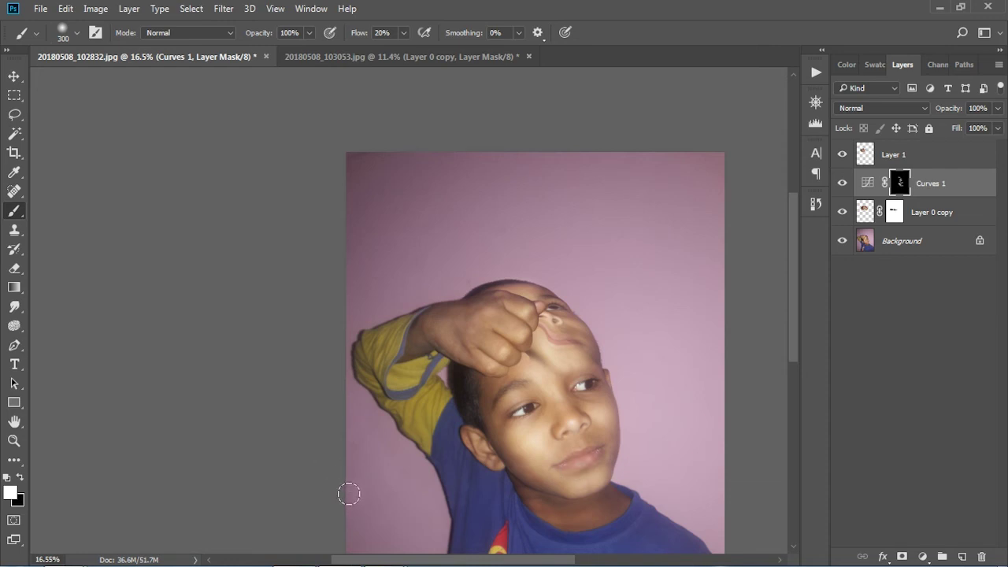
scroll(468, 428, "down", 2)
scroll(440, 268, "up", 3)
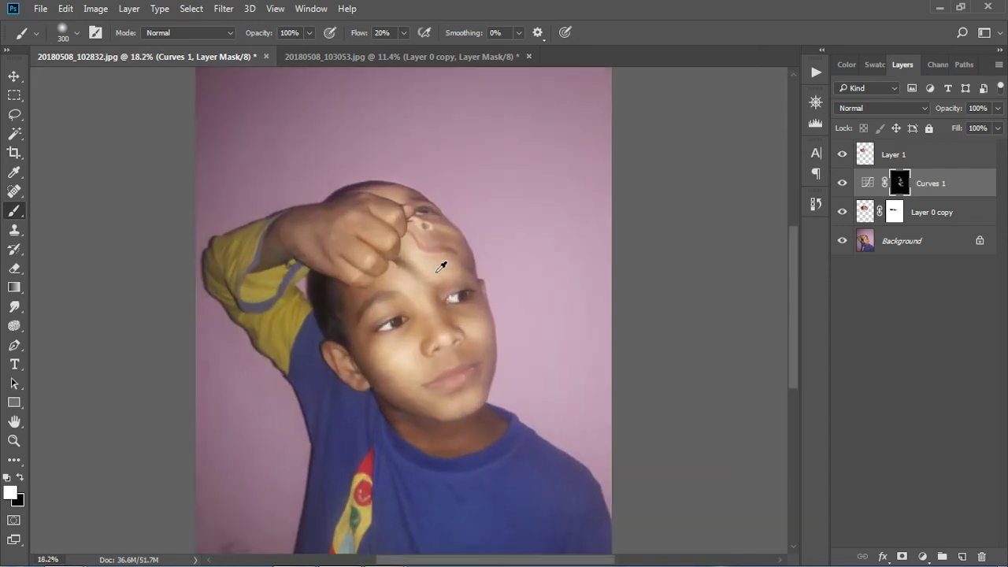
scroll(417, 236, "up", 3)
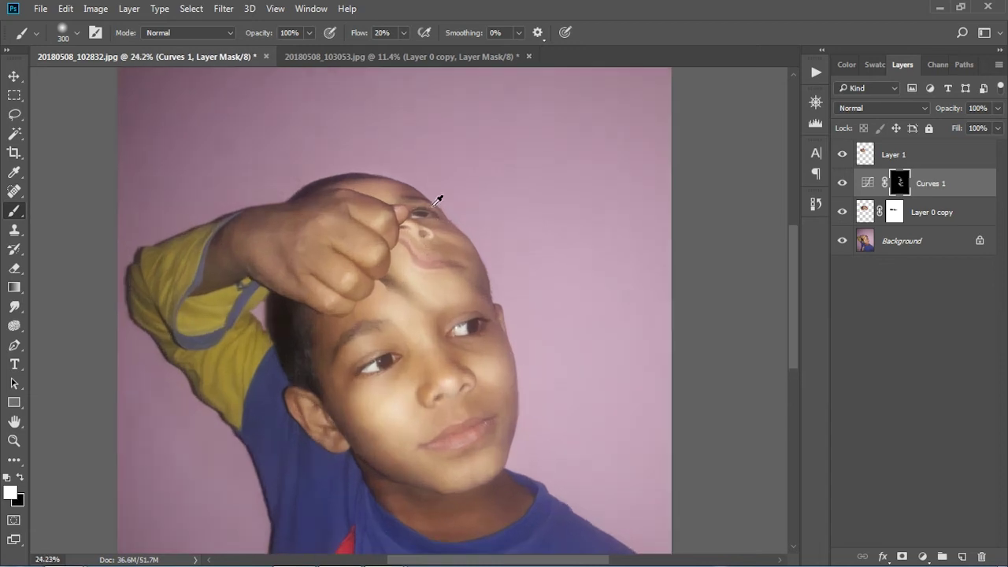
scroll(429, 203, "down", 1)
left_click(909, 239)
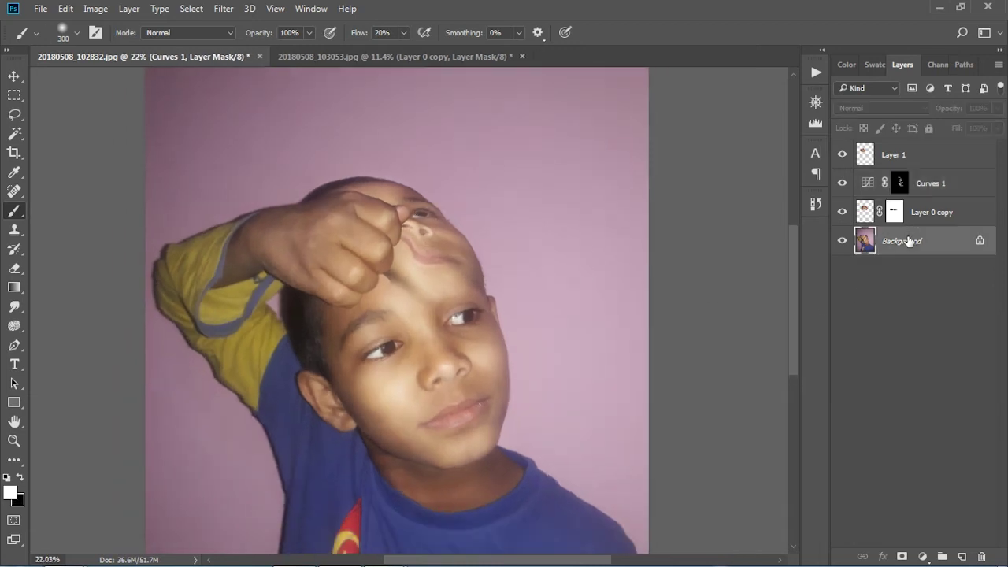
- Add a Hue/Saturation layer shifting the hue toward green, then invert its mask to black
left_click(922, 556)
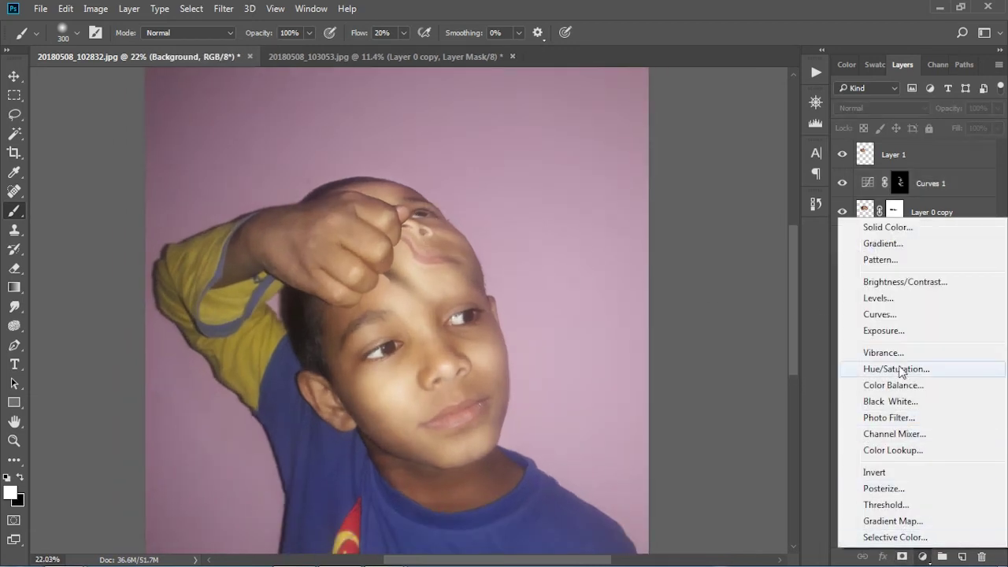
left_click(901, 370)
left_click_drag(760, 262, 810, 257)
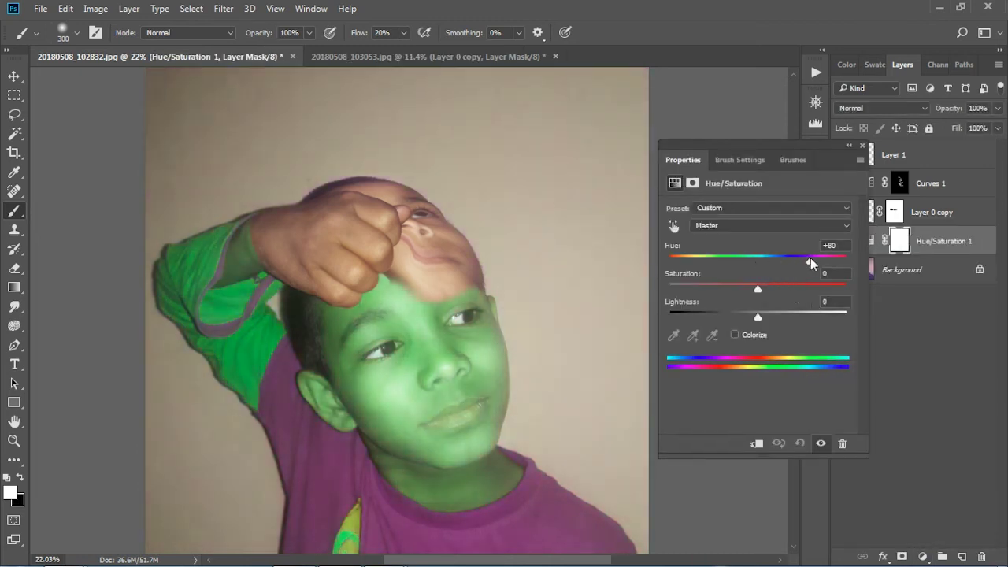
left_click(862, 147)
key("ctrl+i")
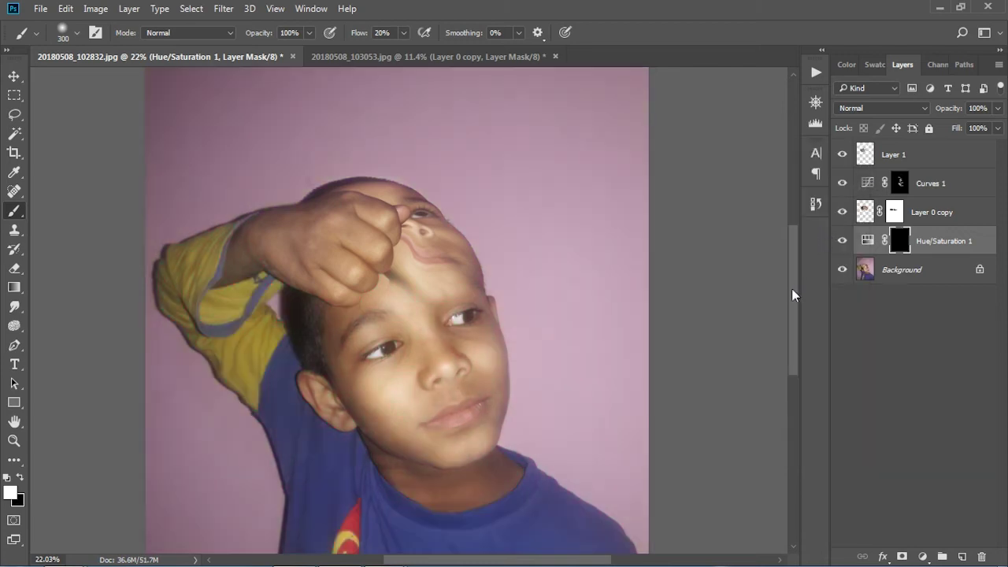
scroll(386, 339, "up", 3)
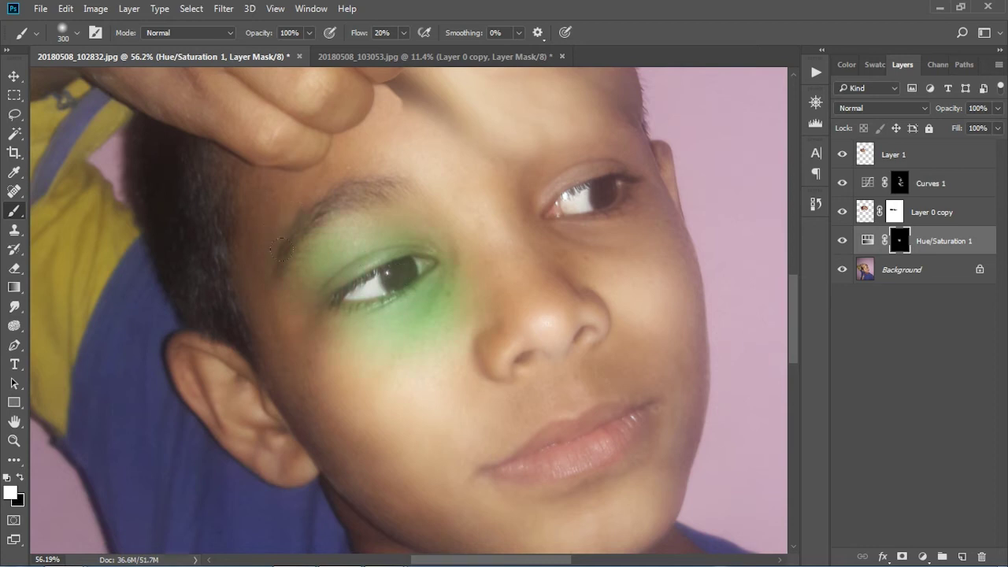
- Paint green onto the left side of the face and over the right eyebrow and eye
scroll(277, 239, "down", 1)
left_click_drag(281, 192, 286, 241)
key("bracketleft")
key("bracketleft")
key("bracketleft")
left_click_drag(236, 189, 278, 299)
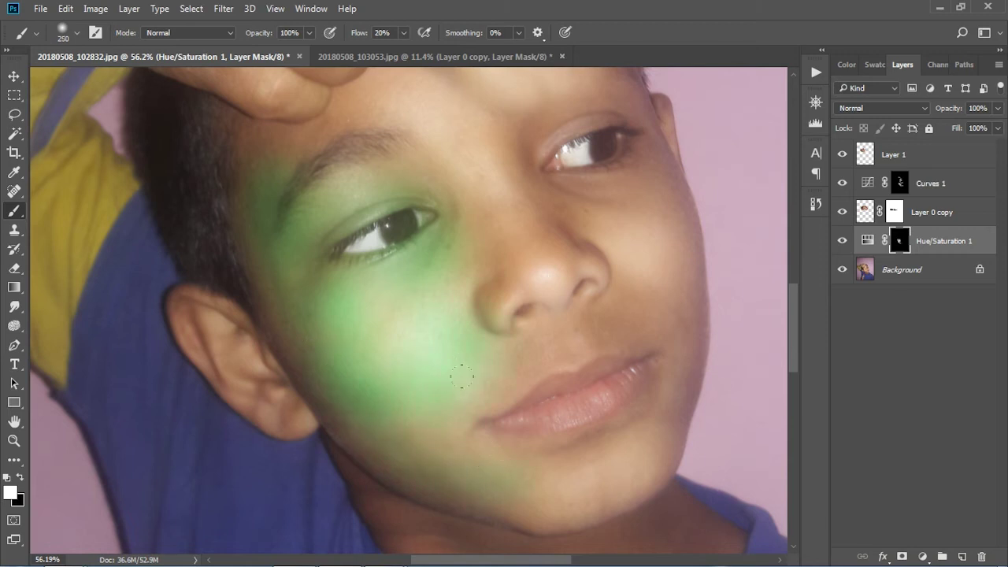
scroll(377, 293, "up", 1)
key("bracketright")
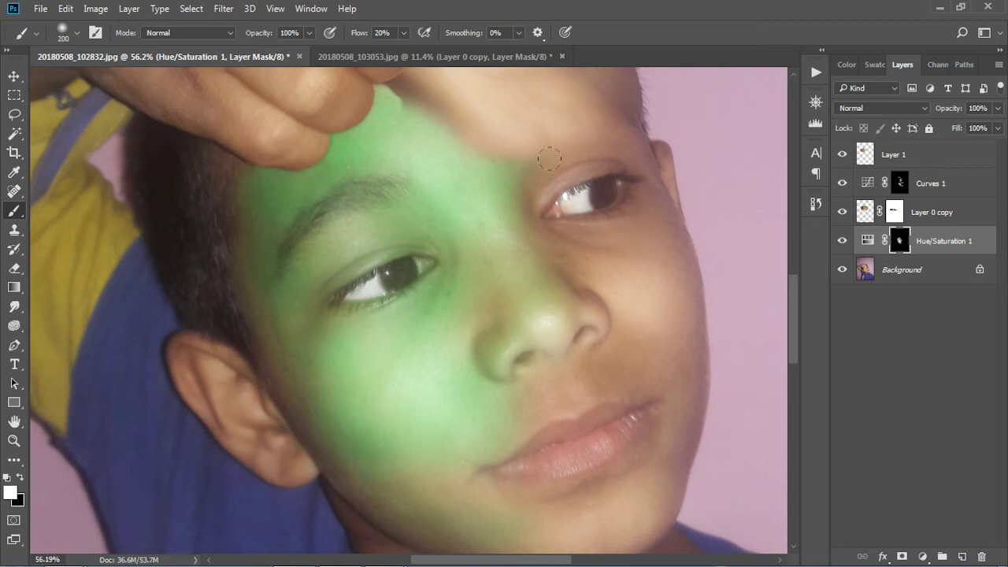
key("bracketleft")
key("bracketleft")
key("bracketleft")
left_click_drag(603, 140, 638, 159)
left_click_drag(640, 173, 650, 266)
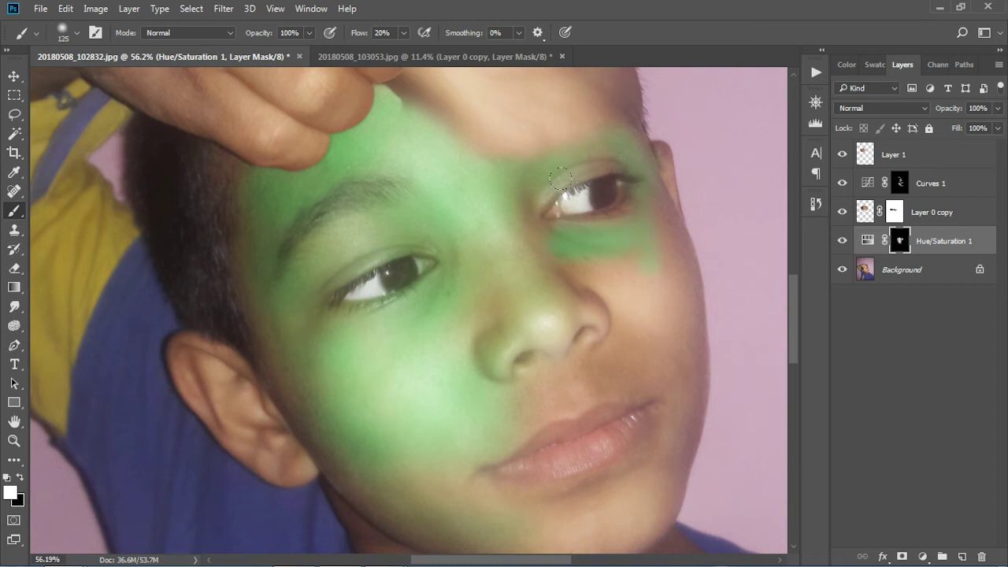
- Tidy the green edge along the upper lip with a smaller brush
scroll(599, 236, "down", 2)
scroll(606, 224, "down", 1)
scroll(582, 226, "up", 3)
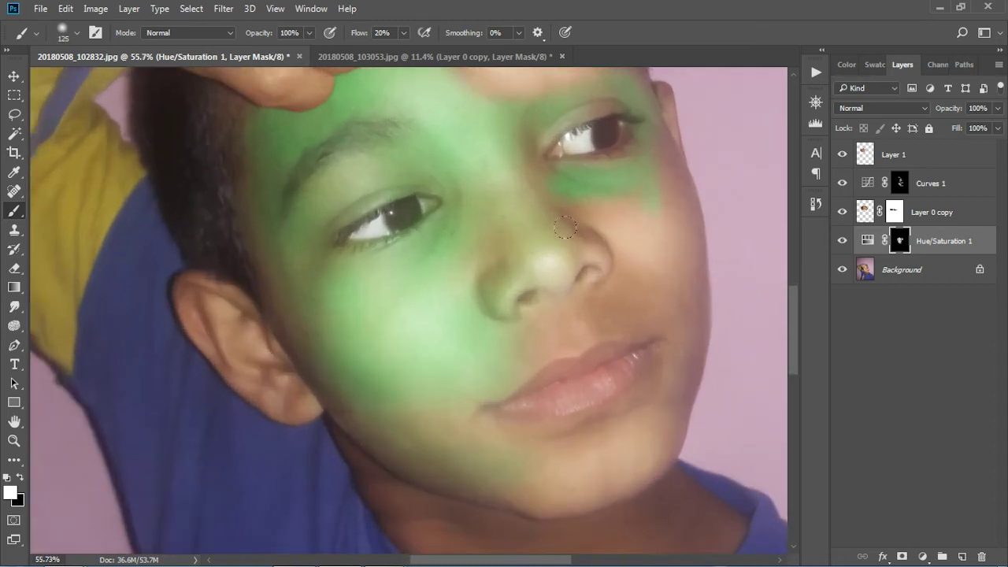
scroll(564, 228, "up", 2)
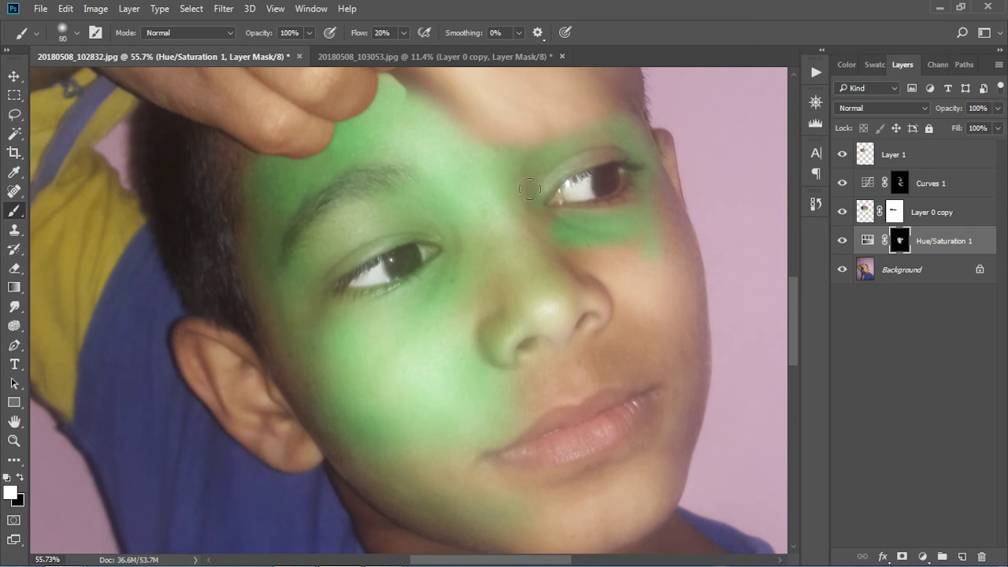
scroll(519, 146, "down", 2)
key("bracketright")
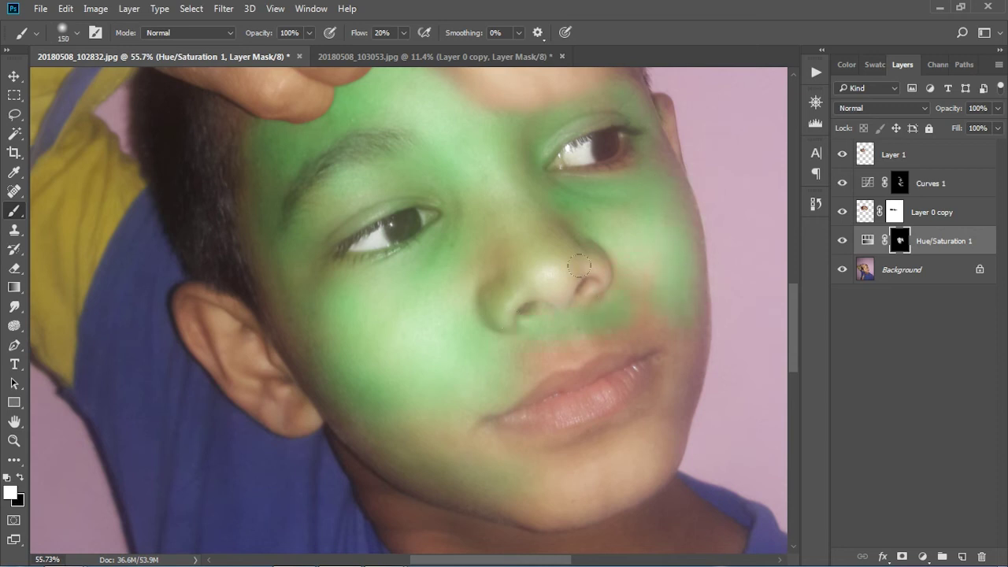
scroll(455, 329, "down", 4)
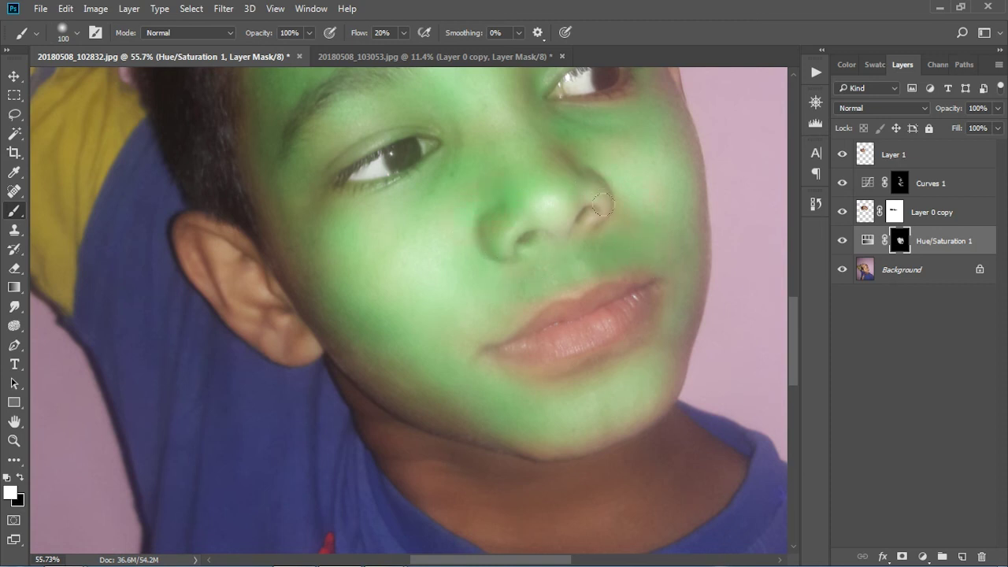
scroll(542, 164, "up", 3)
key("bracketright")
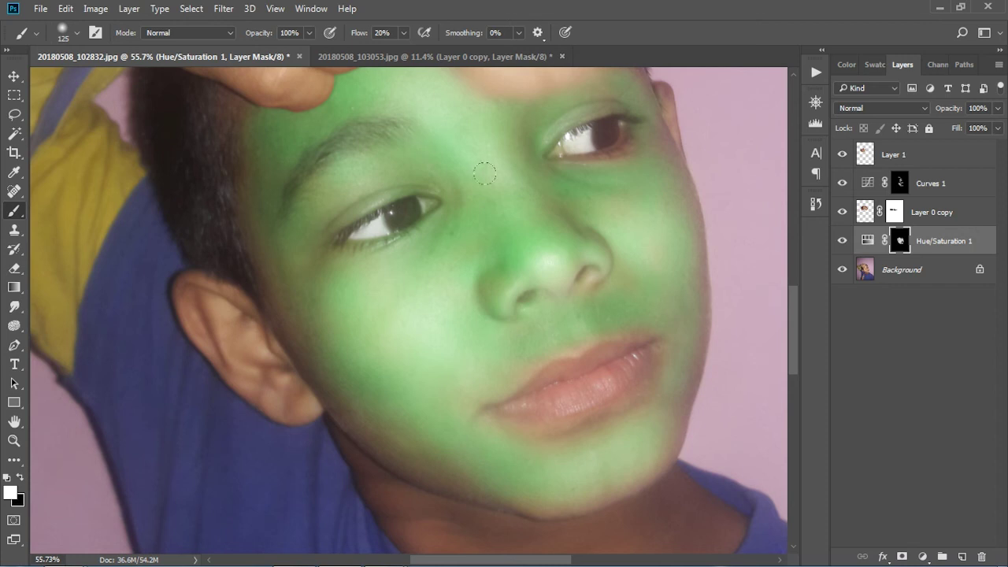
scroll(484, 173, "up", 3)
key("bracketright")
key("bracketright")
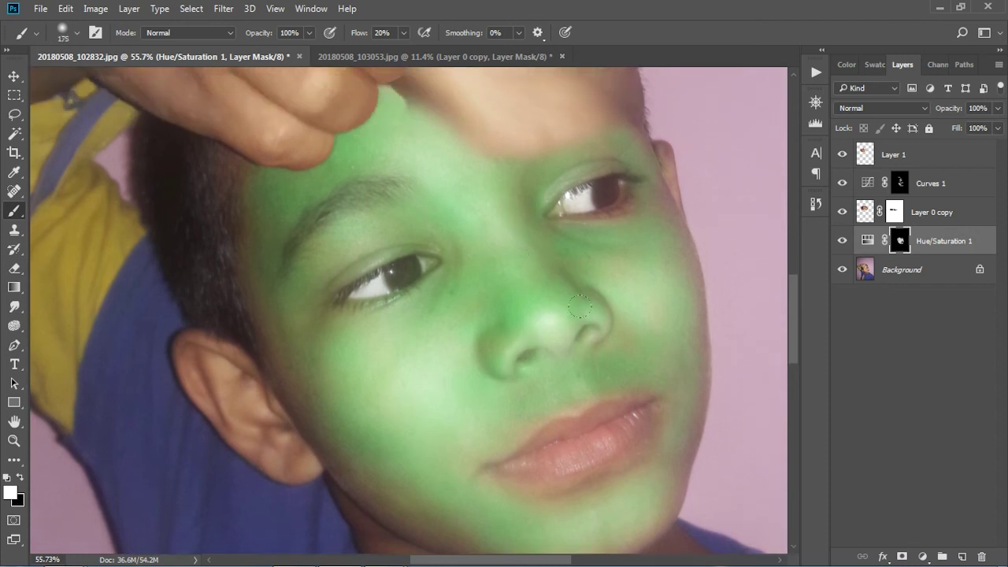
scroll(574, 299, "down", 3)
key("bracketleft")
key("bracketleft")
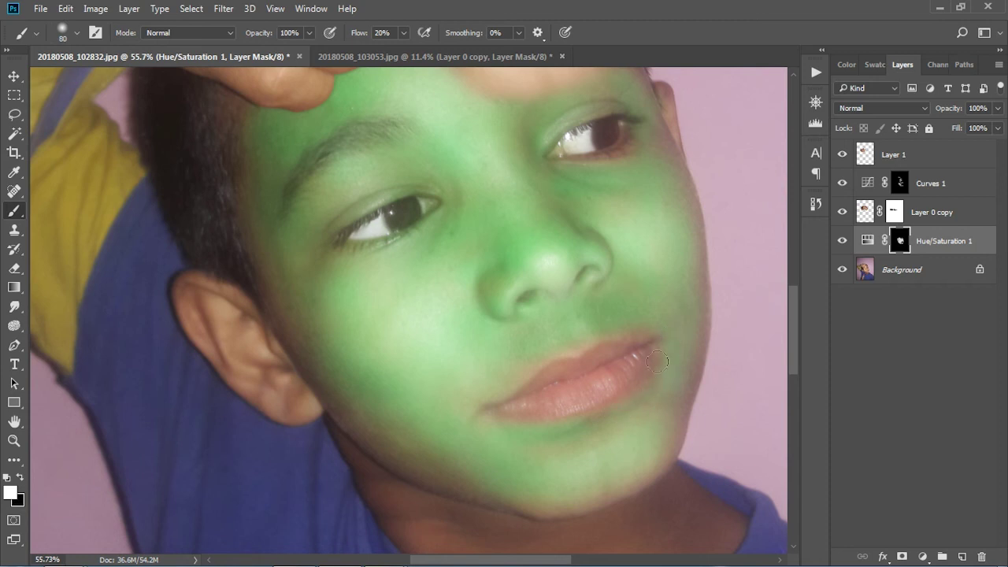
key("bracketleft")
key("bracketleft")
key("bracketleft")
left_click_drag(521, 374, 597, 346)
- Blend the green tint along the cheek and hairline edge with a larger brush
scroll(472, 343, "up", 1)
key("bracketright")
key("bracketright")
key("bracketright")
mouse_move(281, 250)
left_mouse_down()
mouse_move(263, 288)
mouse_move(261, 243)
mouse_move(244, 288)
mouse_move(305, 408)
left_mouse_up()
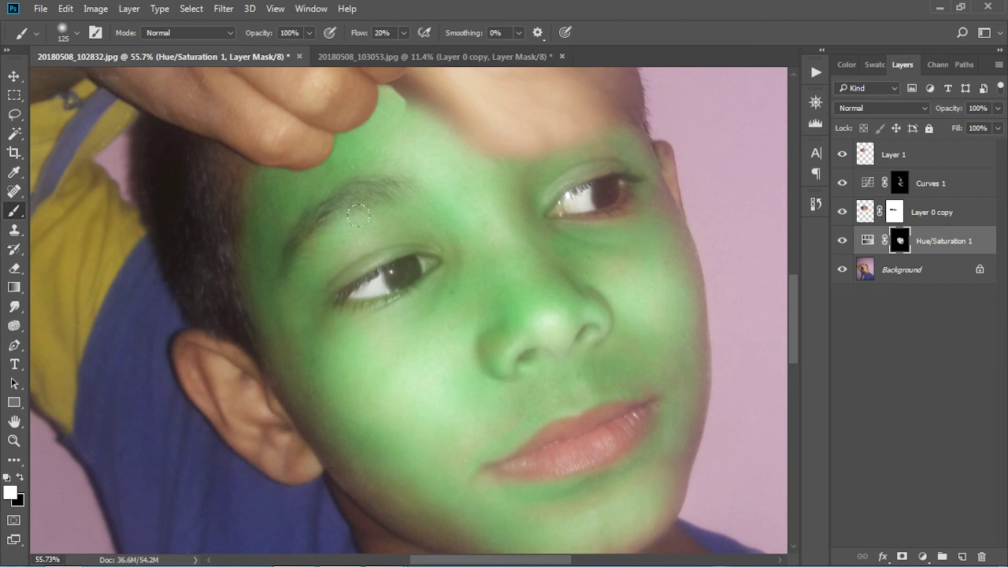
key("bracketright")
key("bracketright")
scroll(338, 213, "up", 1)
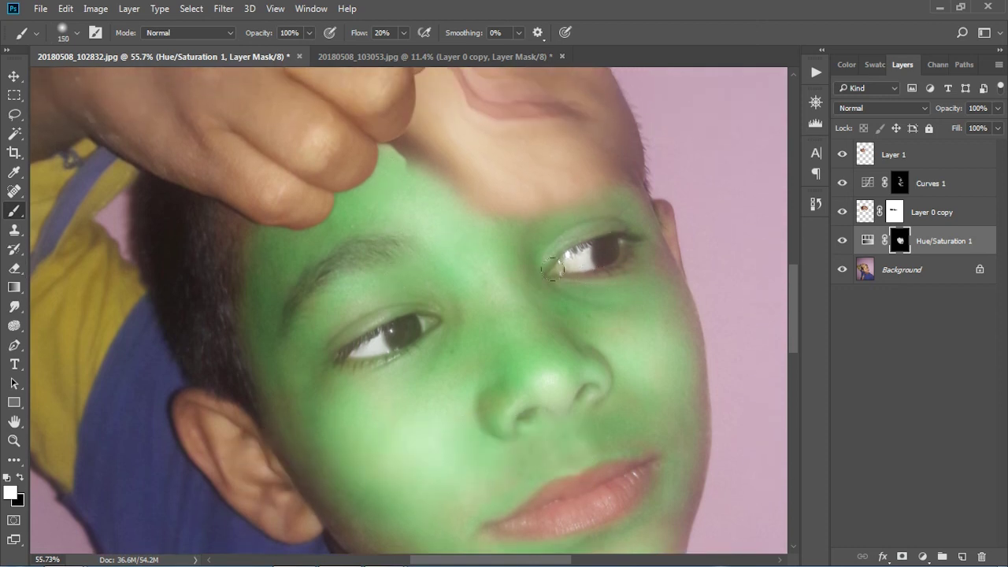
scroll(496, 259, "down", 2)
scroll(496, 259, "down", 1)
scroll(496, 260, "down", 1)
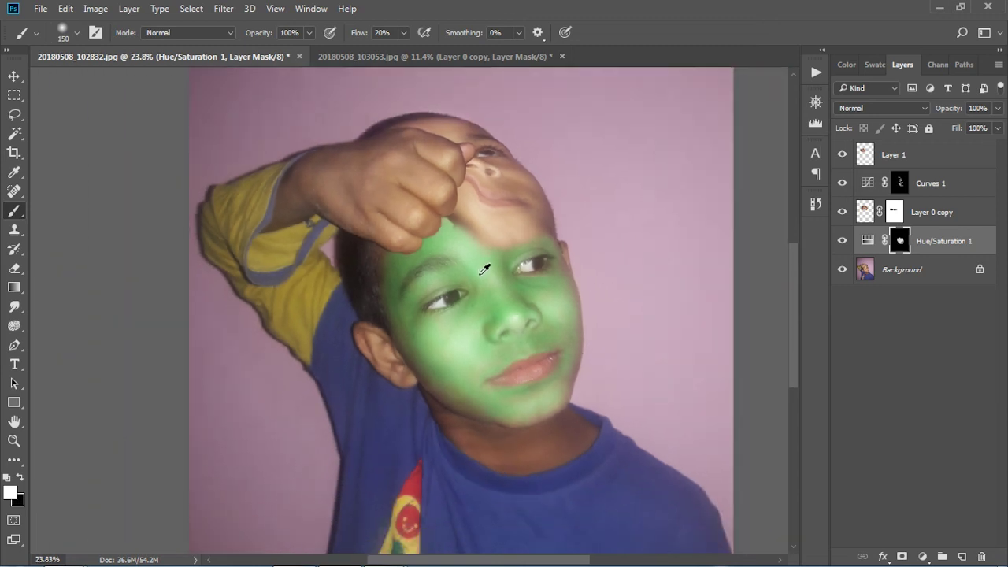
scroll(496, 260, "down", 1)
scroll(535, 307, "down", 1)
scroll(513, 367, "down", 1)
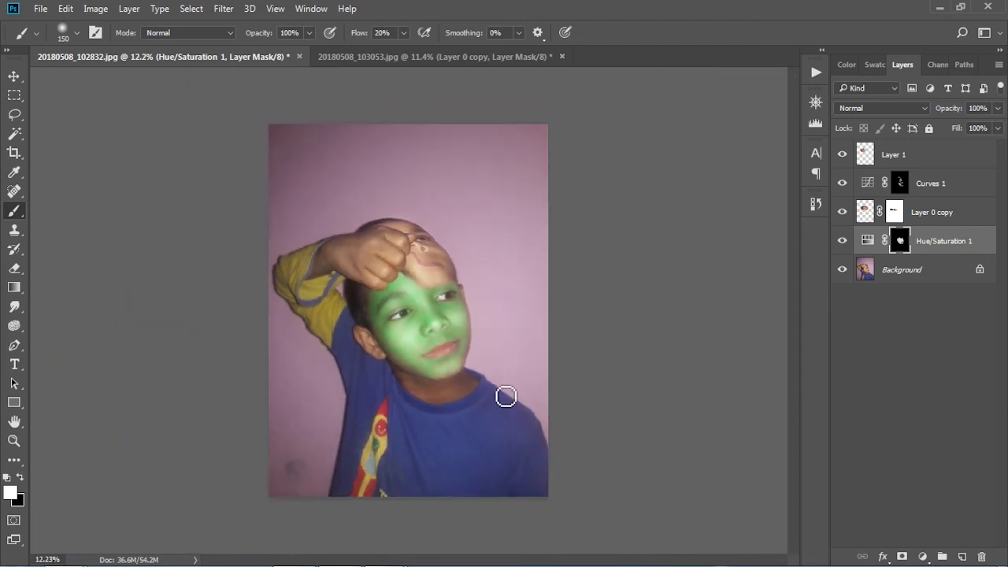
- Stamp all visible layers into a new Layer 2 at the top of the stack
left_click(929, 167)
left_click_drag(929, 167, 860, 247)
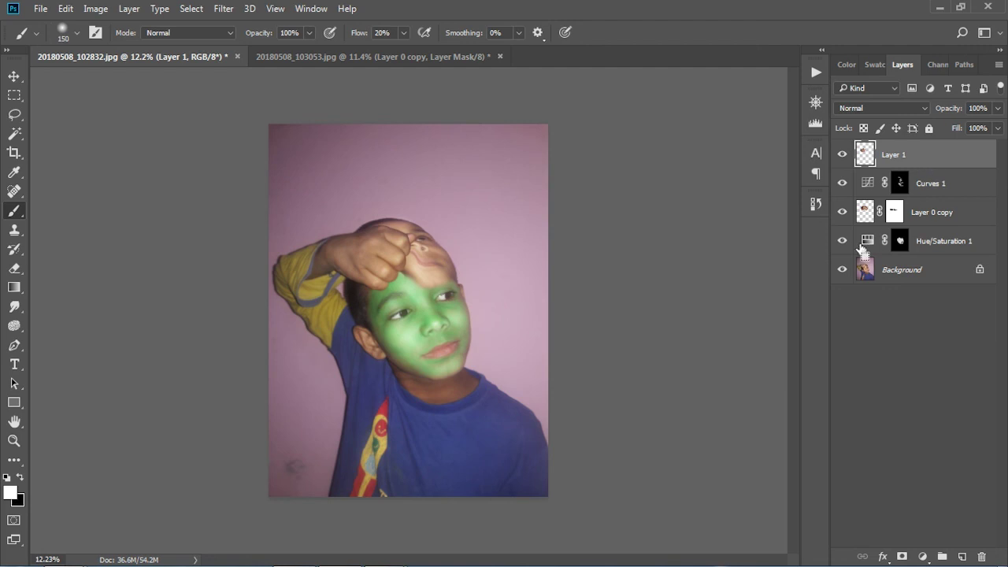
key("ctrl+shift+alt+e")
left_click(223, 9)
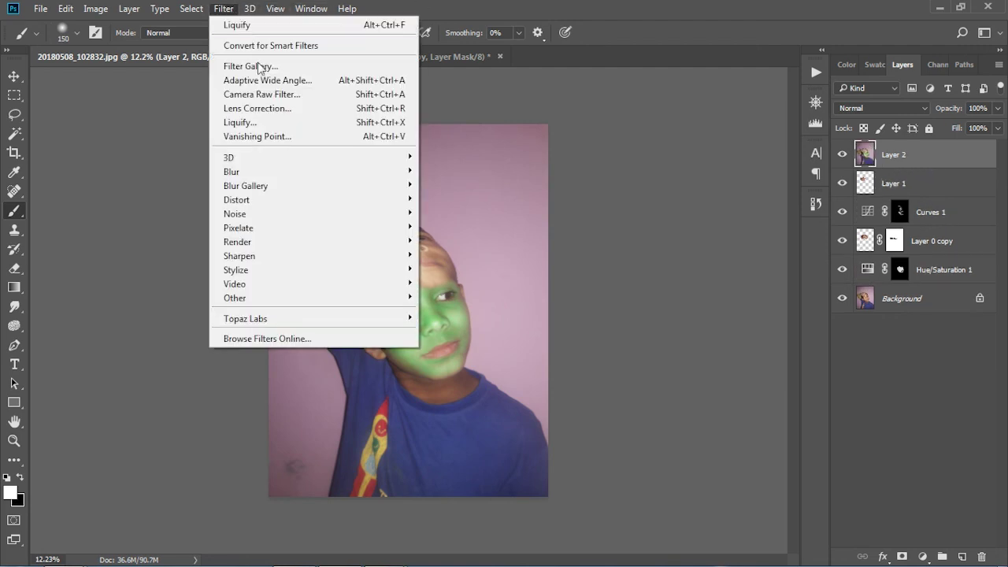
key("Escape")
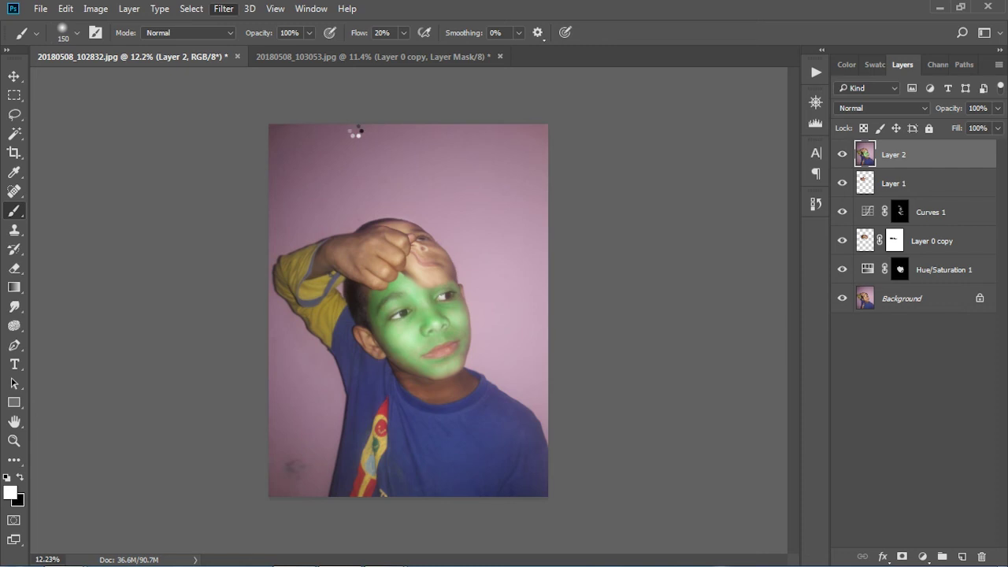
- Apply Camera Raw to Layer 2 with Exposure -0.50, Highlights -38 and Shadows +25
key("ctrl+shift+a")
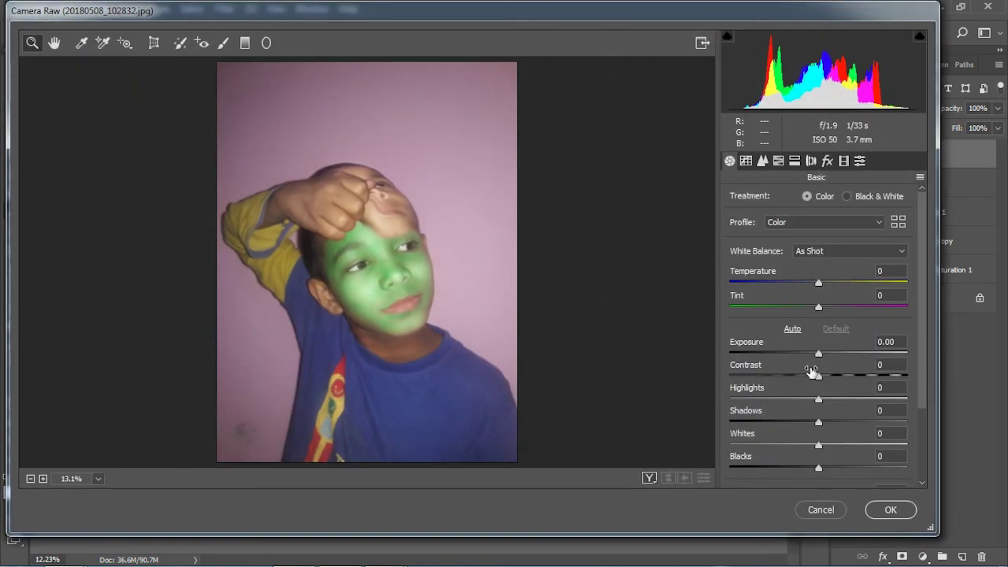
left_click_drag(819, 355, 810, 354)
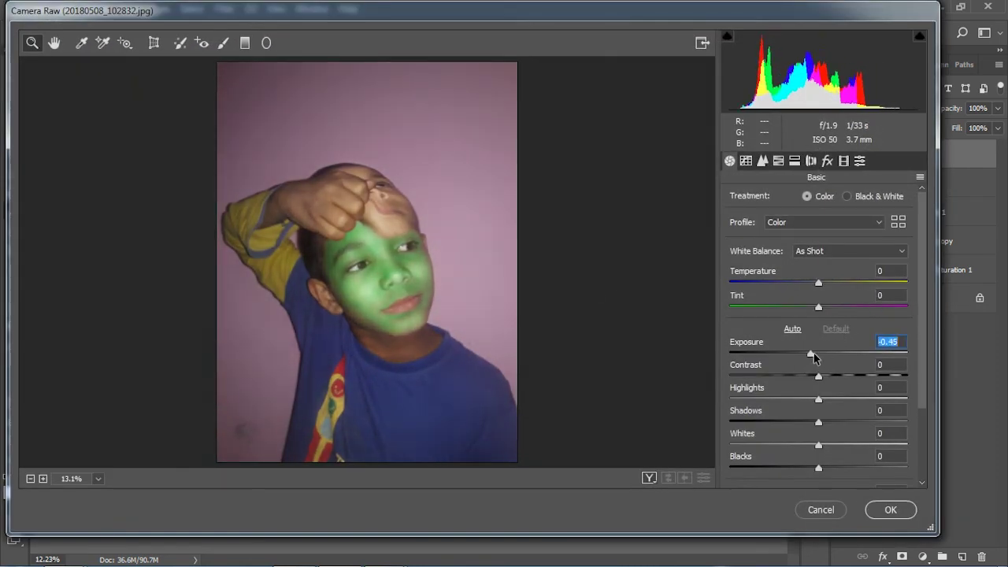
mouse_move(816, 421)
left_mouse_down()
mouse_move(840, 422)
mouse_move(785, 400)
left_mouse_up()
scroll(811, 441, "down", 1)
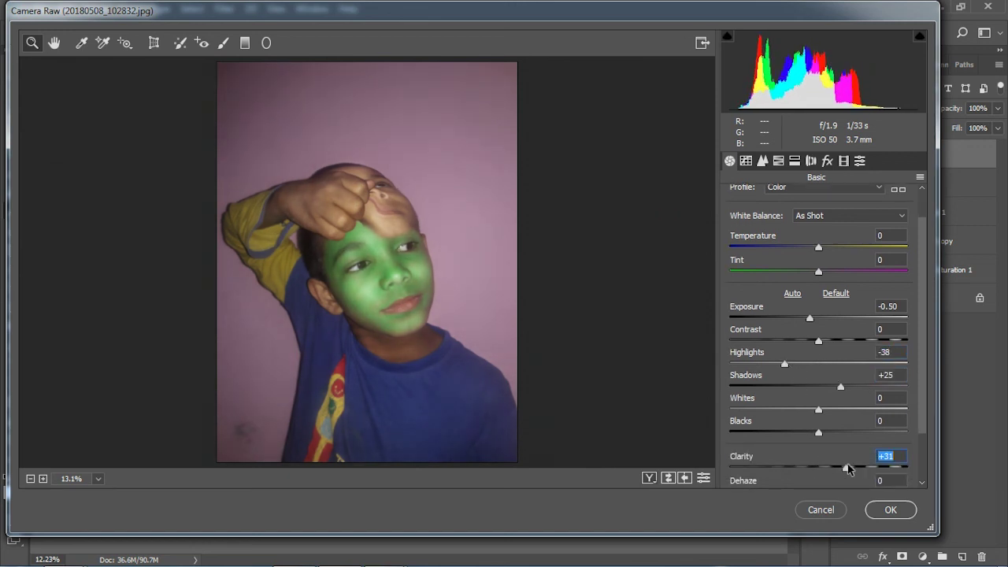